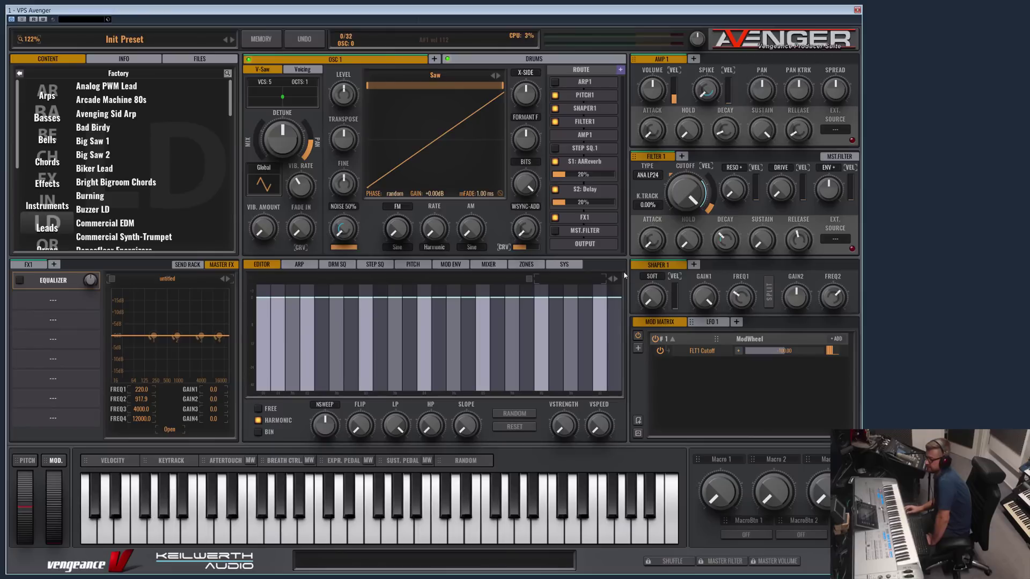
- Cycle the spectrum editor through the BIN, HARMONIC and FREE views, ending in FREE mode
click(258, 409)
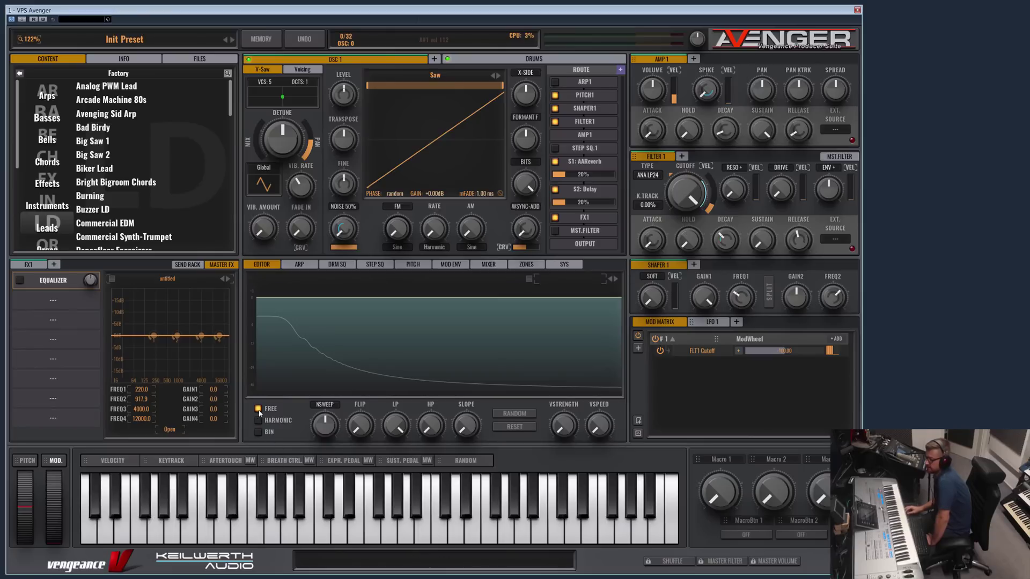
click(258, 431)
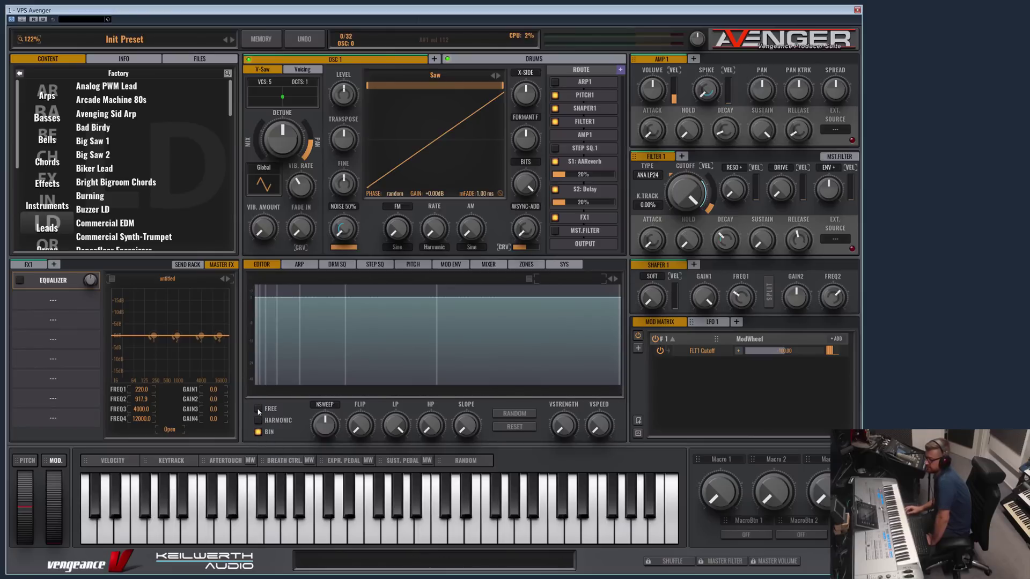
click(258, 420)
click(258, 409)
click(258, 420)
click(258, 432)
click(258, 409)
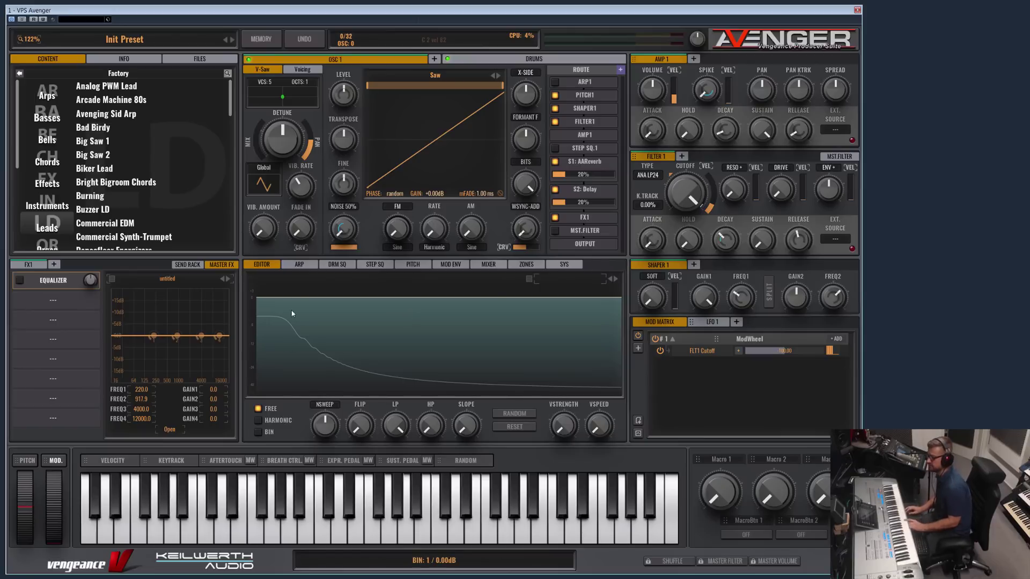
- Freehand-draw peaks and dips across the FREE spectrum, set NSWEEP to 73.77%, then redraw the curve
mouse_move(290, 298)
mouse_down()
mouse_move(318, 368)
mouse_move(349, 316)
mouse_move(381, 324)
mouse_move(419, 406)
mouse_move(470, 337)
mouse_move(512, 337)
mouse_move(553, 396)
mouse_move(617, 283)
mouse_up()
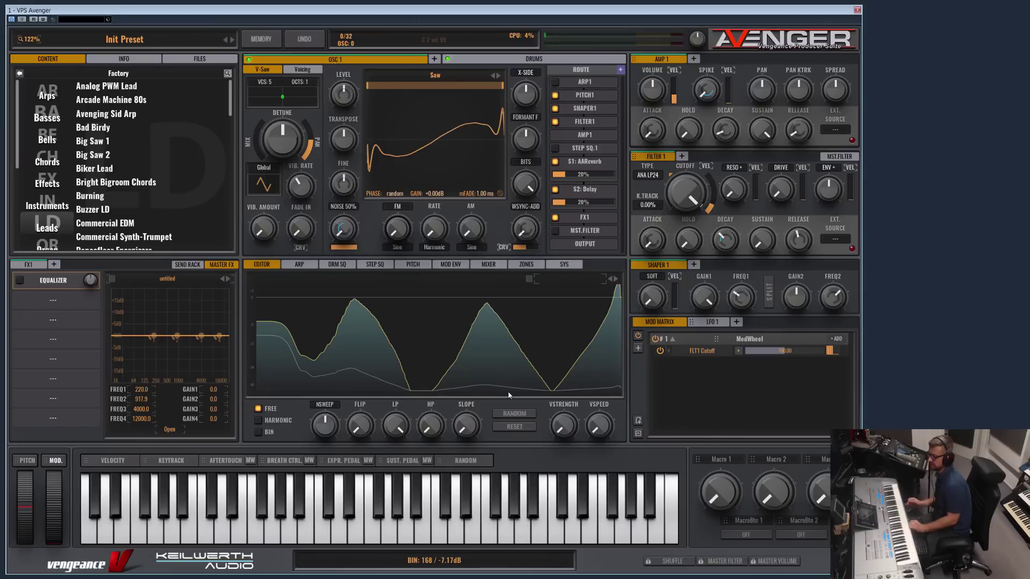
drag(363, 287, 338, 285)
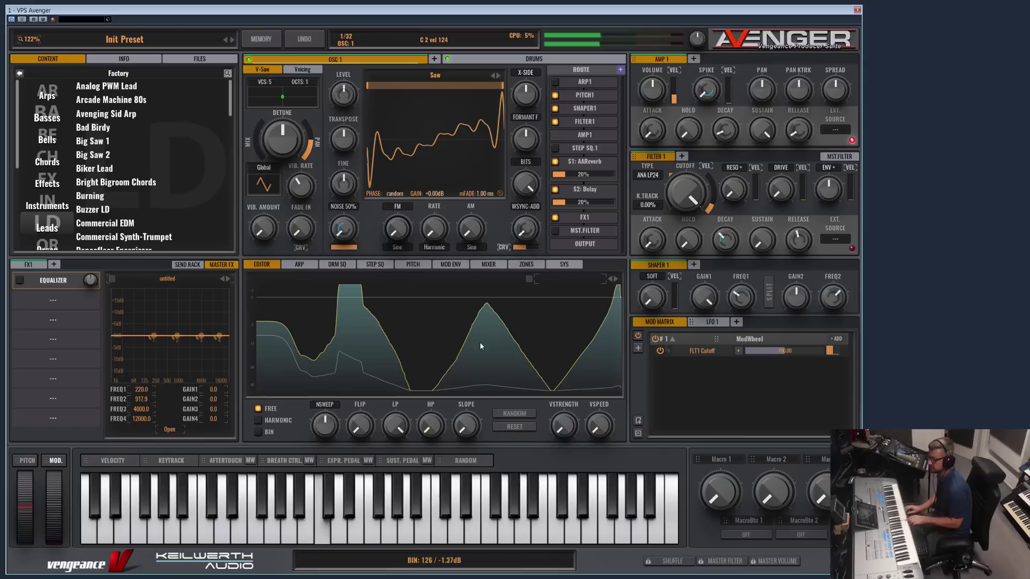
mouse_move(387, 344)
mouse_down()
mouse_move(454, 323)
mouse_move(487, 376)
mouse_move(538, 390)
mouse_move(597, 351)
mouse_up()
mouse_move(303, 310)
mouse_down()
mouse_move(317, 333)
mouse_move(317, 303)
mouse_up()
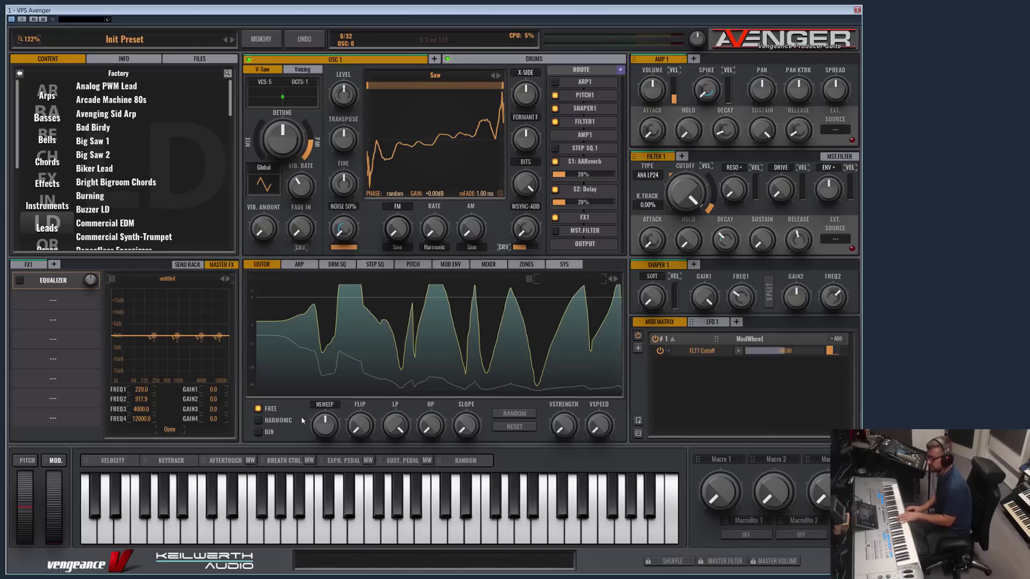
drag(326, 433, 379, 413)
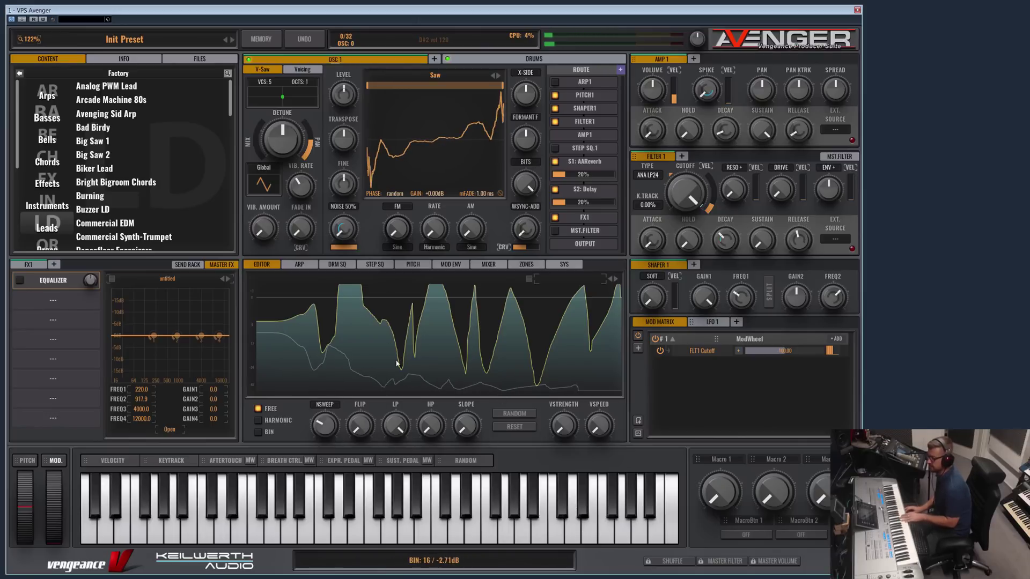
drag(529, 339, 263, 343)
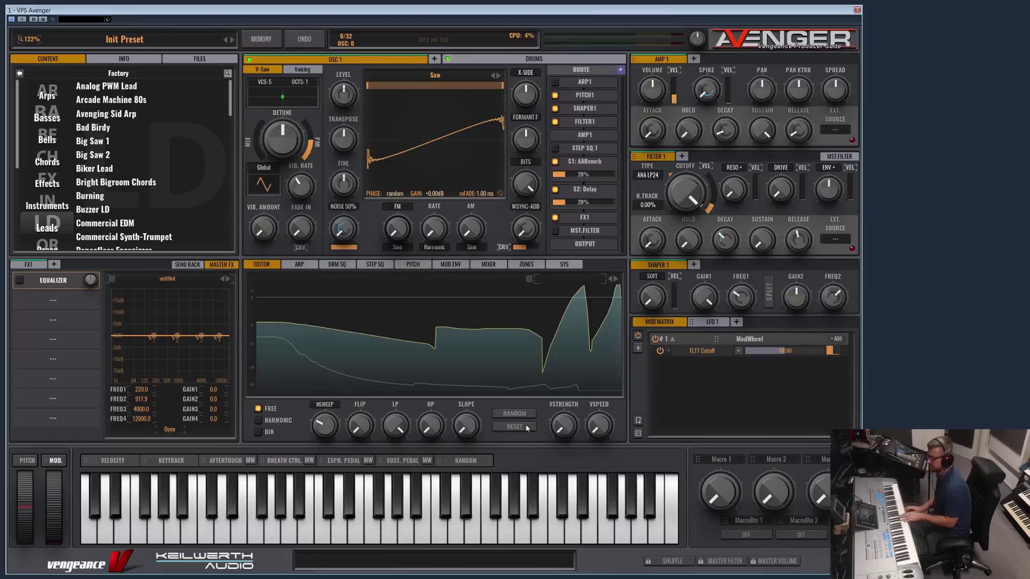
- Reset to a clean Saw in HARMONIC view, and try NSWEEP at 54.10% before returning it to neutral
click(514, 427)
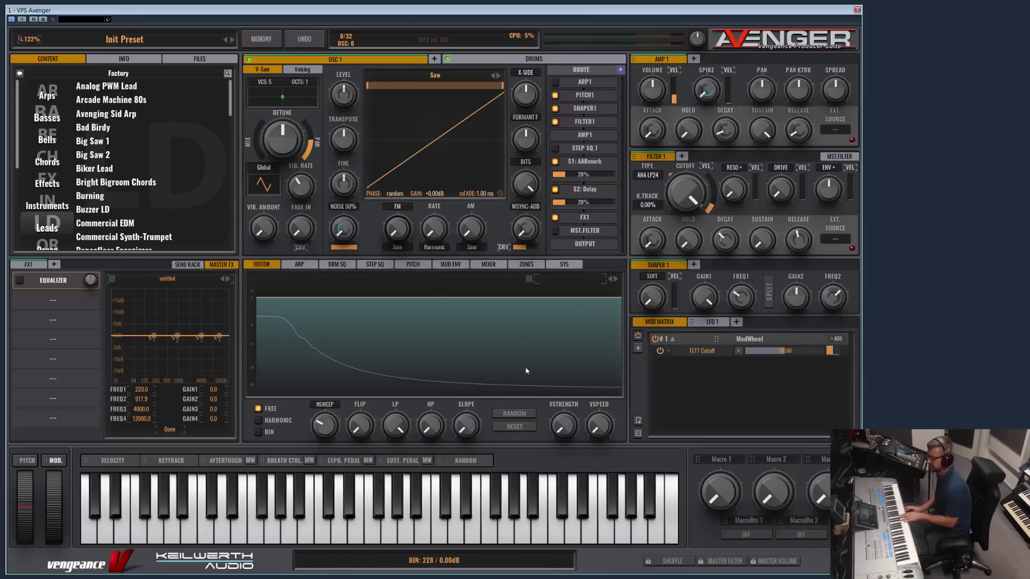
click(260, 421)
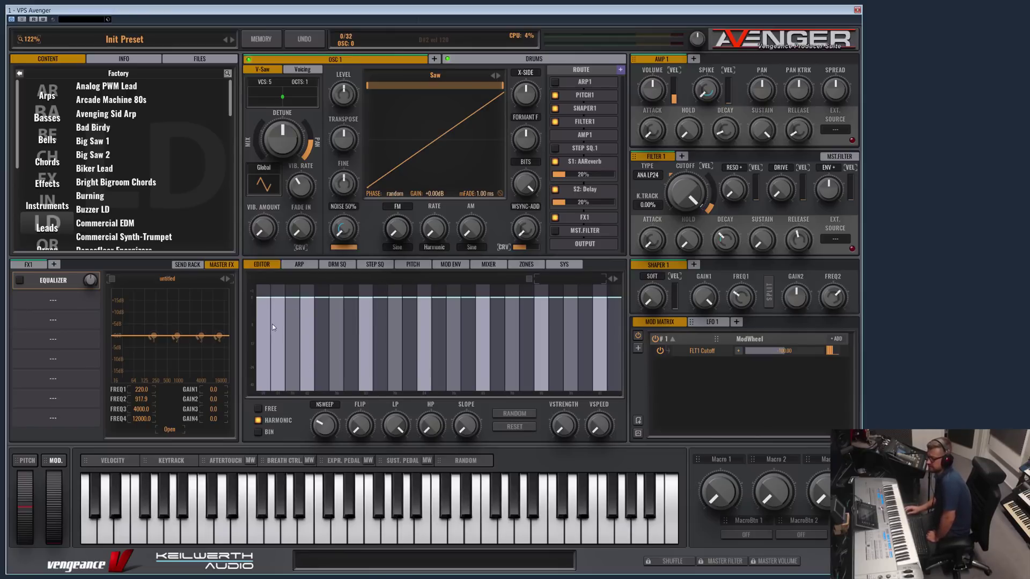
mouse_move(272, 324)
mouse_down()
mouse_move(264, 307)
mouse_move(283, 318)
mouse_up()
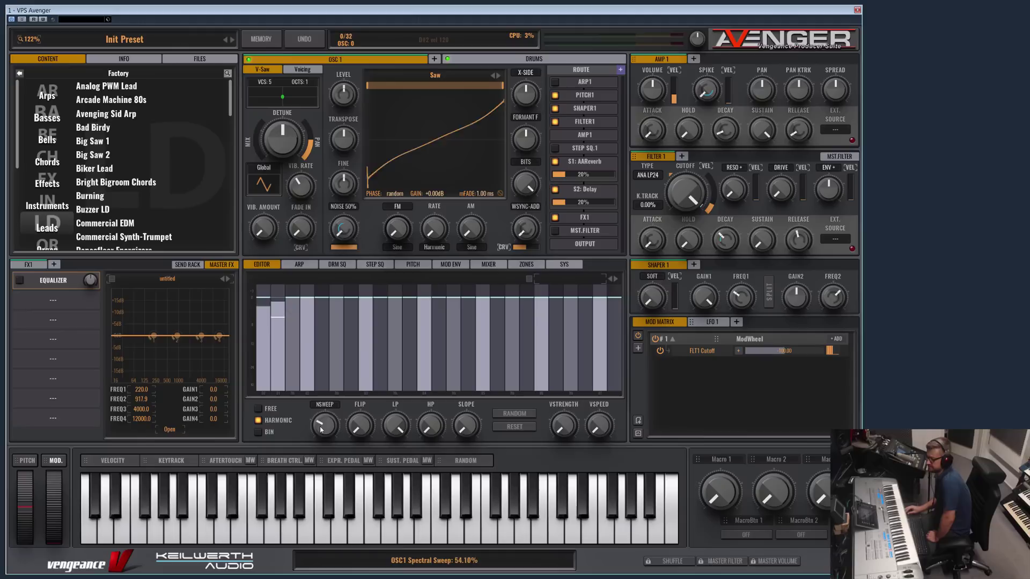
drag(320, 429, 320, 424)
mouse_move(278, 311)
mouse_down()
mouse_move(290, 301)
mouse_move(278, 300)
mouse_up()
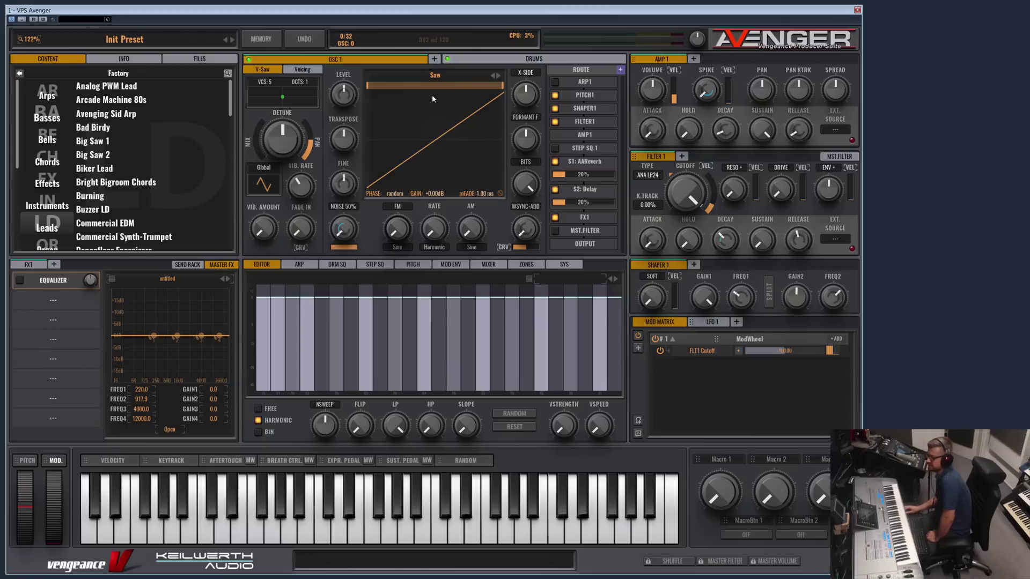
- Step oscillator 1 forward to Static Noise, then back through Square to Saw
click(498, 75)
click(498, 75)
click(498, 75)
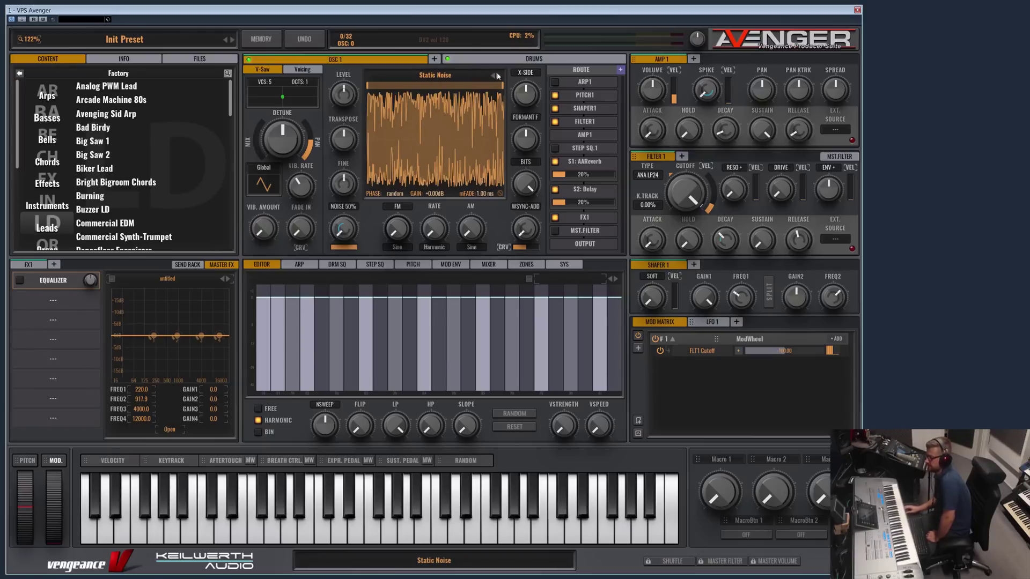
click(493, 75)
click(493, 75)
click(493, 76)
click(493, 78)
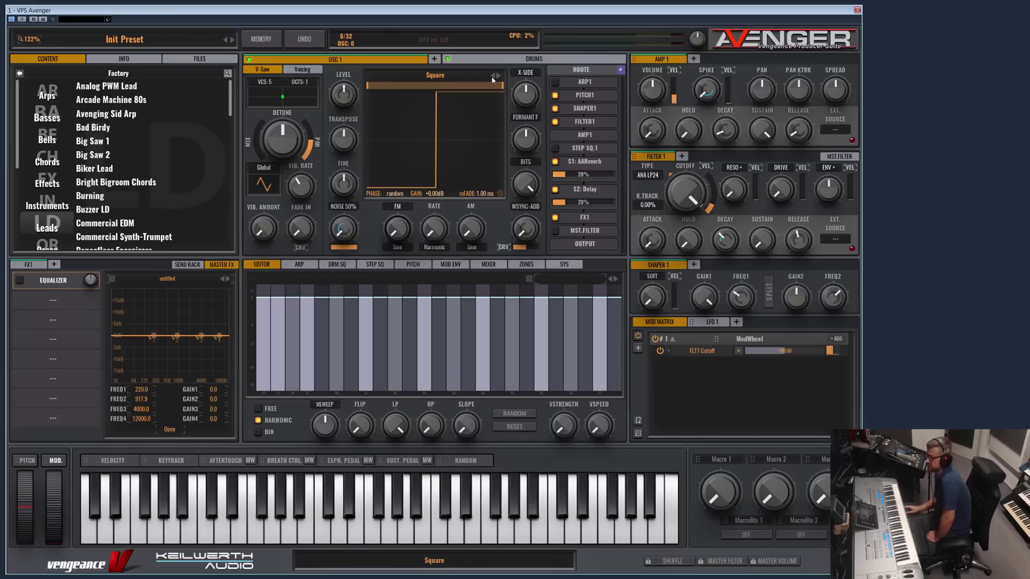
click(493, 78)
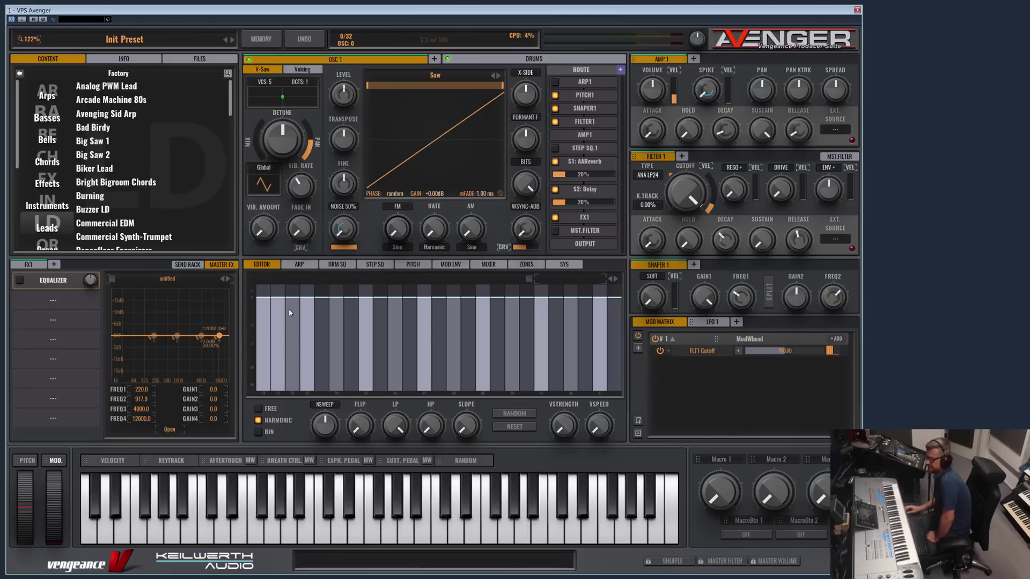
- Pull the bars down, then raise harmonics 1, 2 and 4 near full, harmonic 3 to a third, and harmonic 6
mouse_move(298, 303)
mouse_down()
mouse_move(303, 342)
mouse_move(638, 367)
mouse_move(581, 403)
mouse_move(305, 339)
mouse_move(251, 392)
mouse_up()
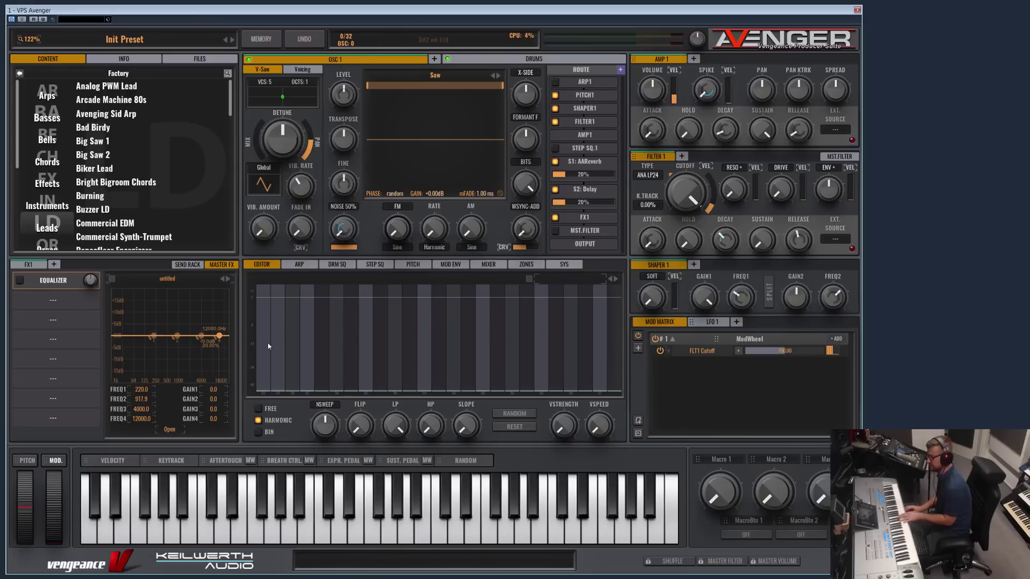
drag(264, 363, 263, 302)
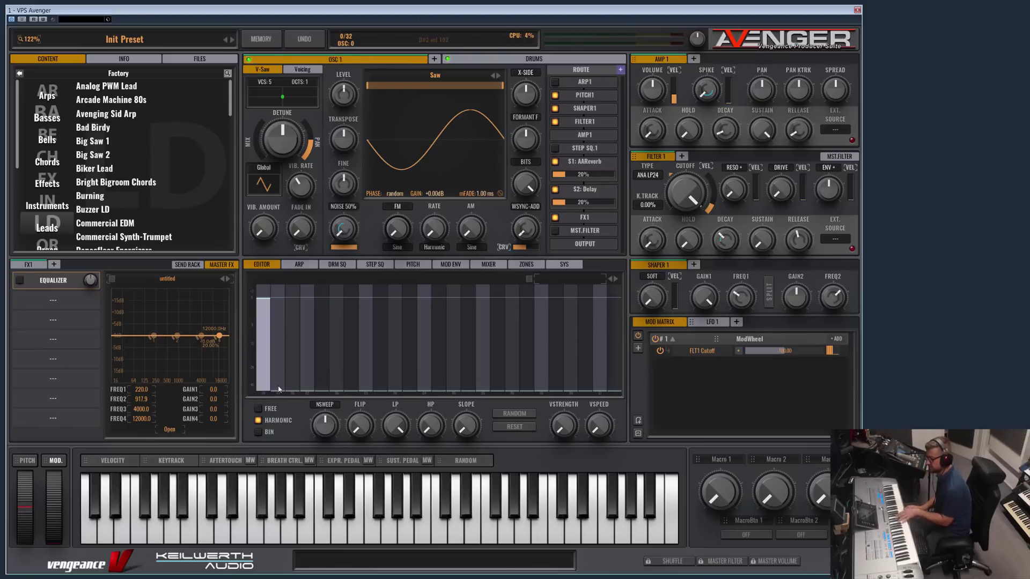
drag(279, 389, 284, 301)
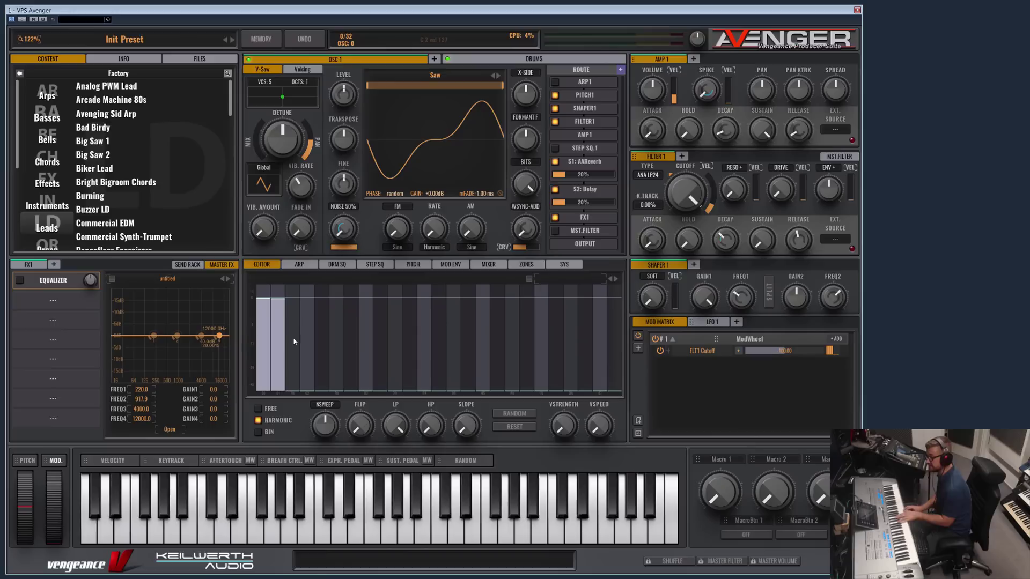
drag(297, 378, 296, 299)
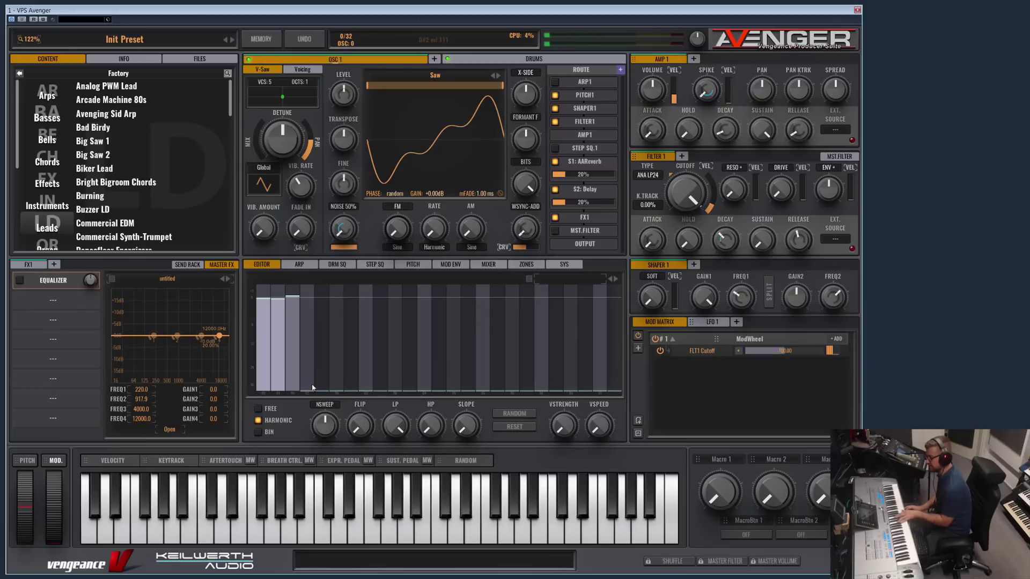
drag(309, 391, 307, 295)
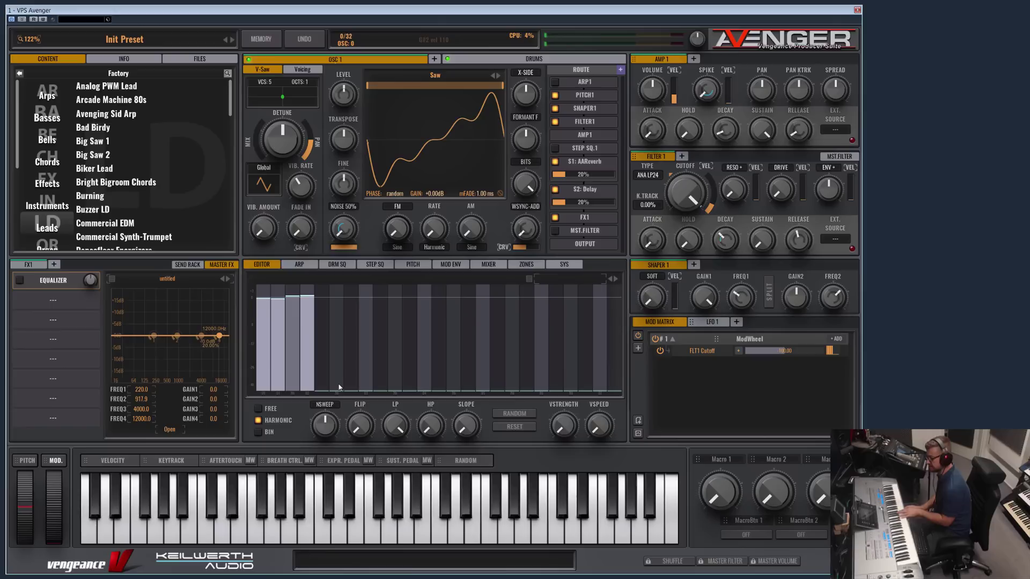
mouse_move(339, 349)
mouse_down()
mouse_move(341, 290)
mouse_move(336, 325)
mouse_move(334, 300)
mouse_move(368, 321)
mouse_move(367, 299)
mouse_move(423, 297)
mouse_move(454, 315)
mouse_move(488, 303)
mouse_move(540, 311)
mouse_move(542, 296)
mouse_move(566, 317)
mouse_move(602, 295)
mouse_up()
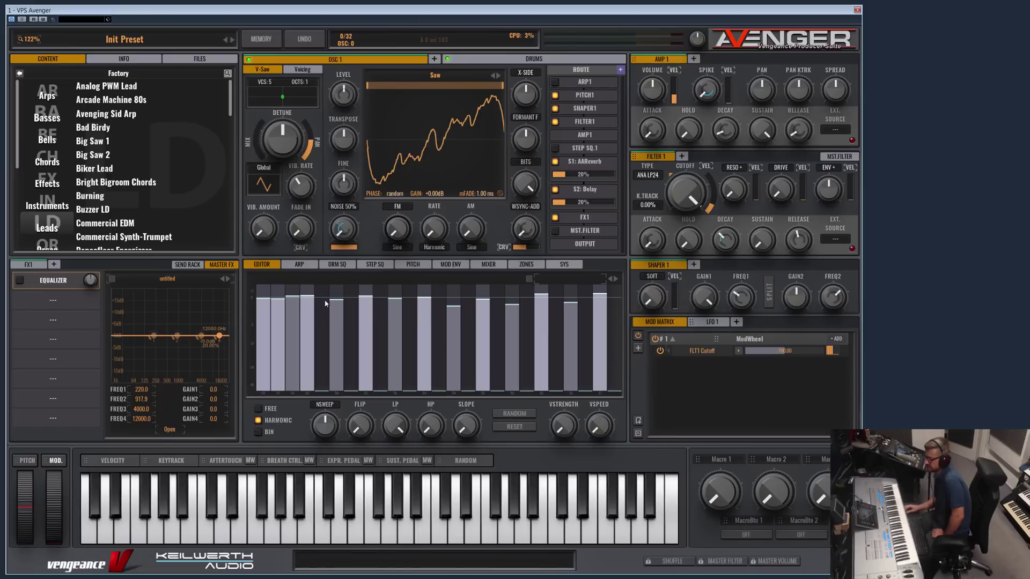
- Set a level for the fifth harmonic and raise the seventh harmonic from zero
mouse_move(323, 306)
mouse_down()
mouse_move(322, 293)
mouse_move(320, 333)
mouse_move(328, 302)
mouse_up()
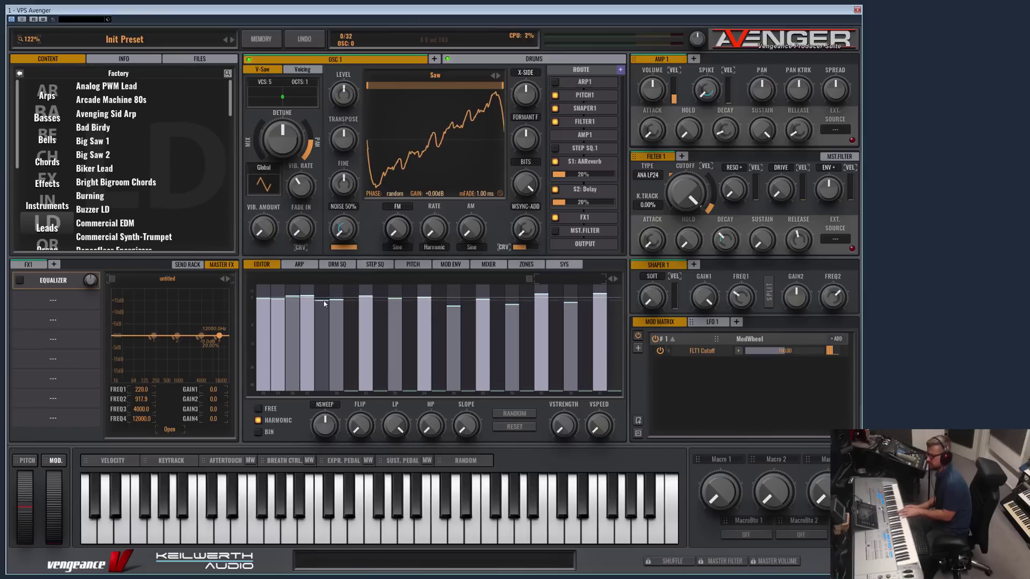
drag(325, 298, 322, 315)
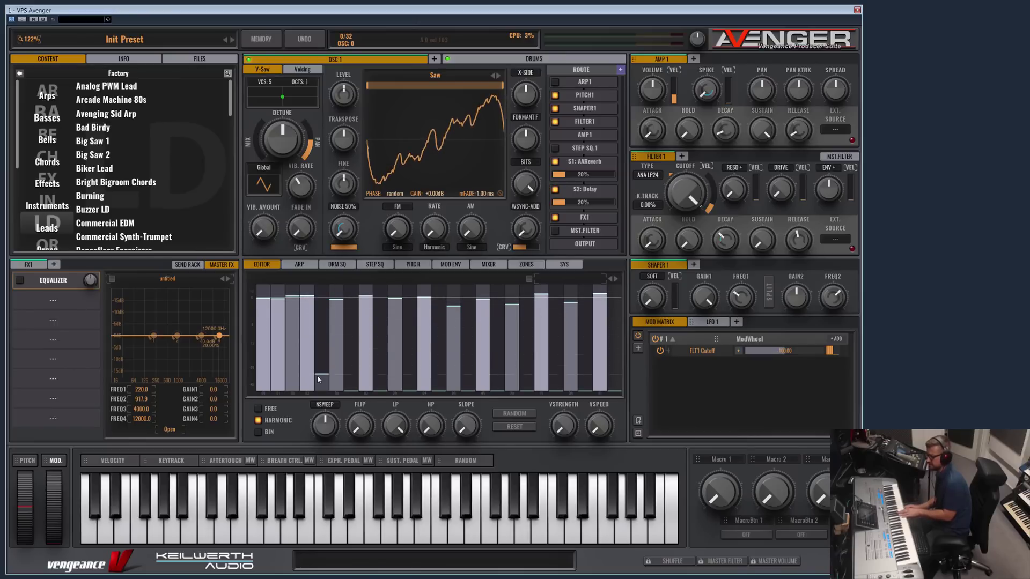
drag(322, 370, 323, 300)
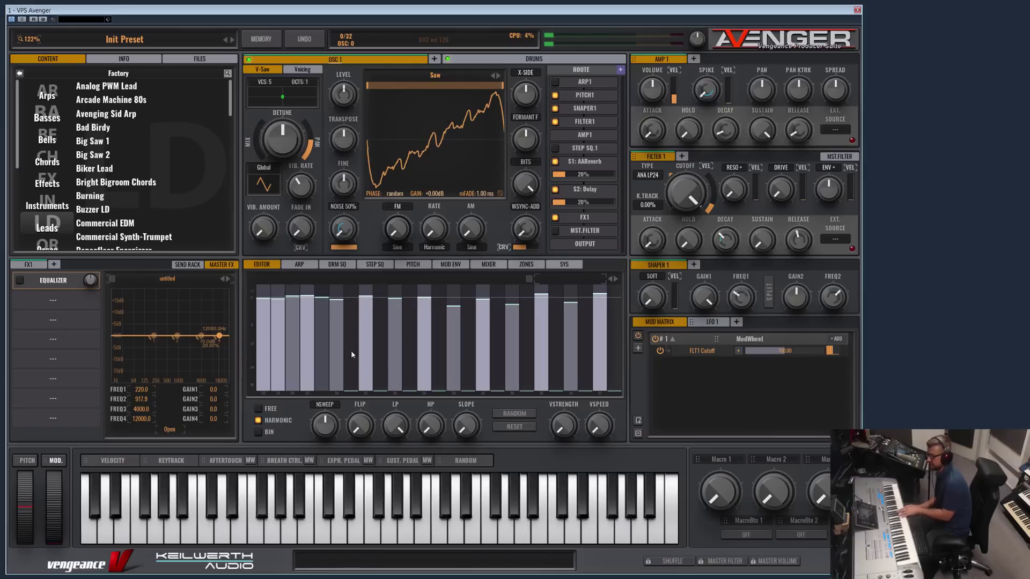
mouse_move(351, 354)
mouse_down()
mouse_move(350, 300)
mouse_move(617, 305)
mouse_up()
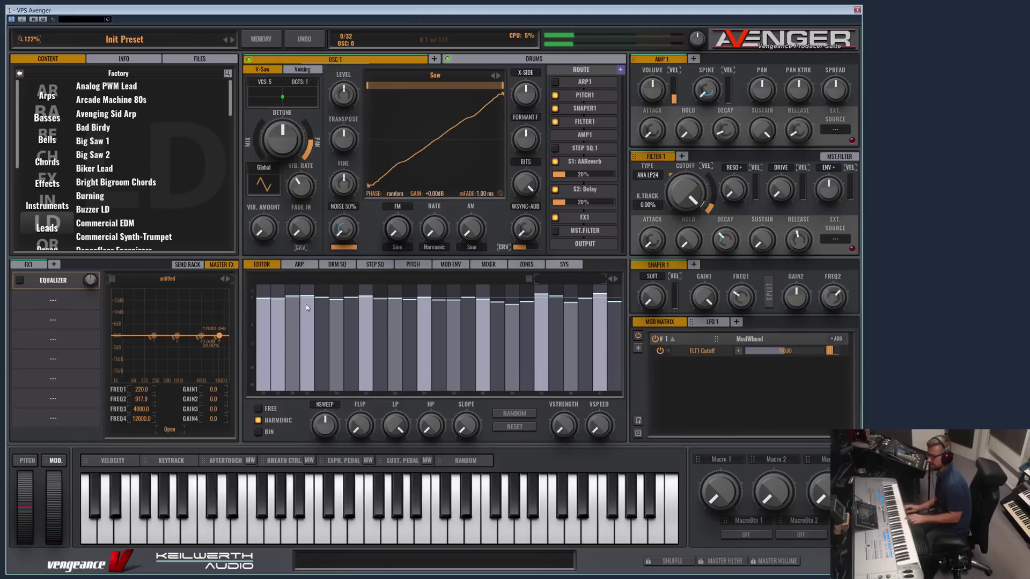
- Pull the upper harmonics down to low levels, then redraw the middle and upper bars
drag(307, 296, 308, 391)
drag(333, 341, 338, 393)
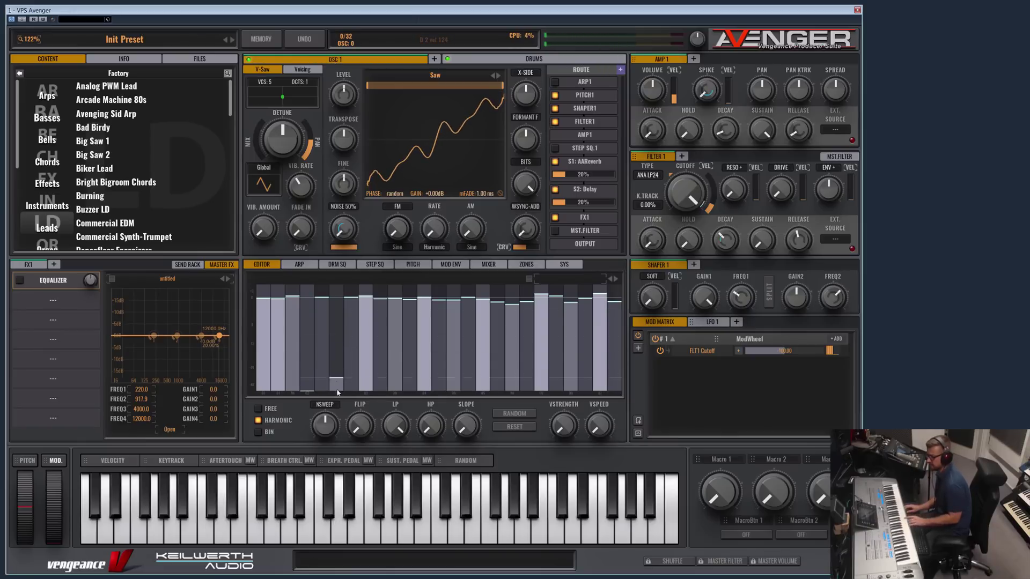
drag(363, 323, 365, 372)
mouse_move(394, 300)
mouse_down()
mouse_move(395, 385)
mouse_move(425, 389)
mouse_up()
mouse_move(462, 342)
mouse_down()
mouse_move(455, 384)
mouse_move(484, 382)
mouse_up()
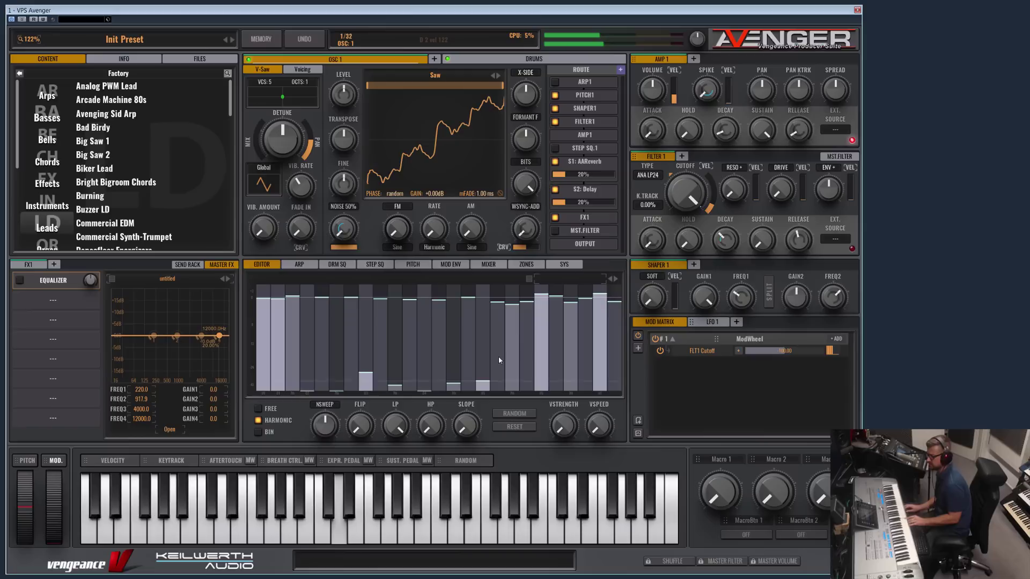
drag(506, 307, 510, 396)
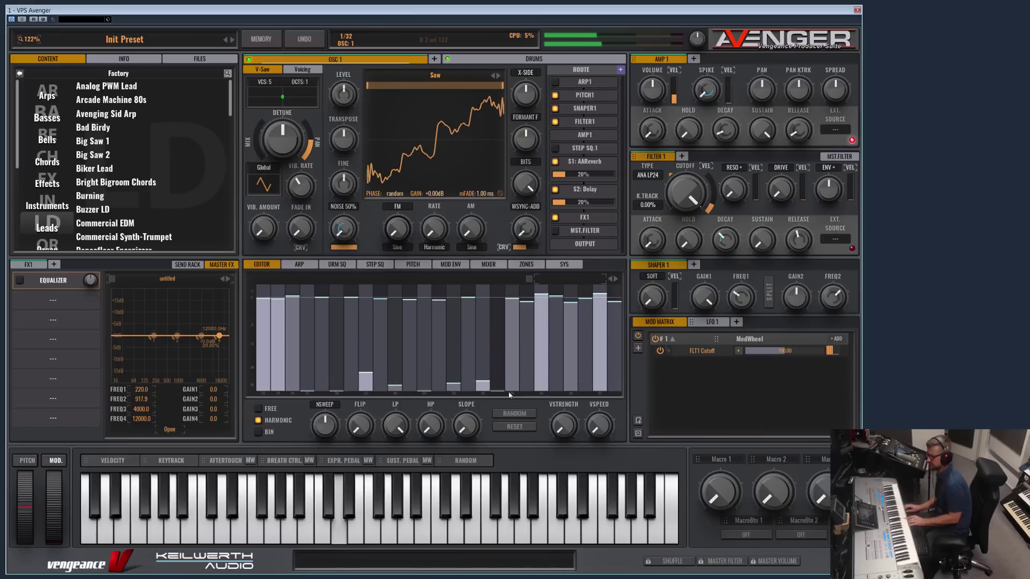
click(610, 359)
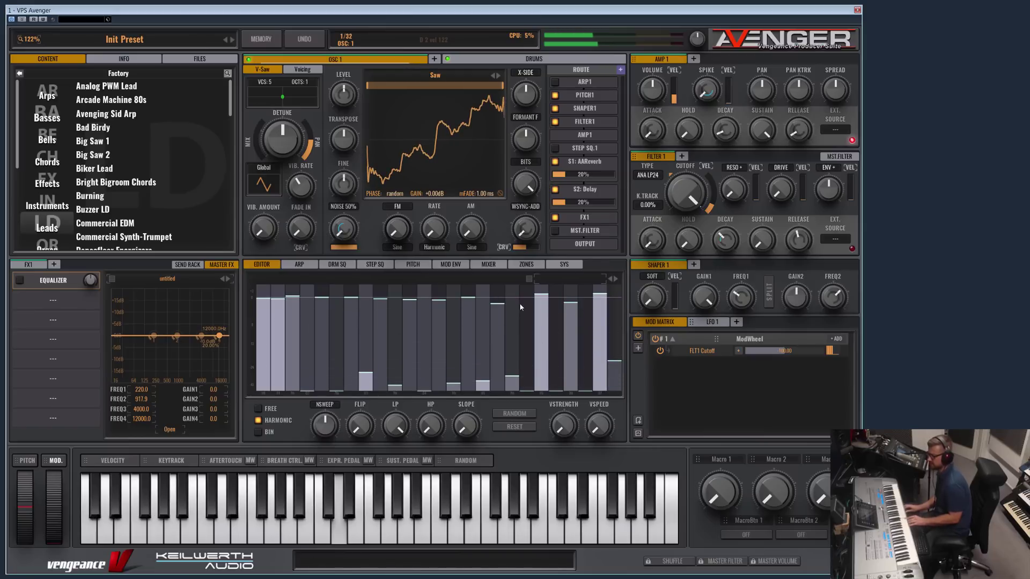
drag(519, 307, 587, 318)
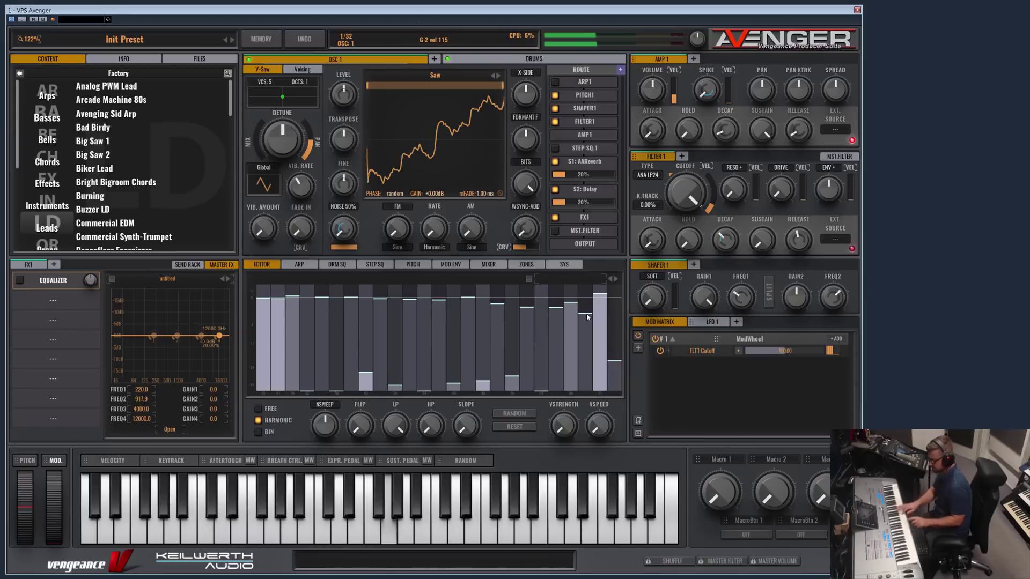
mouse_move(335, 317)
mouse_down()
mouse_move(391, 368)
mouse_move(544, 340)
mouse_move(616, 285)
mouse_up()
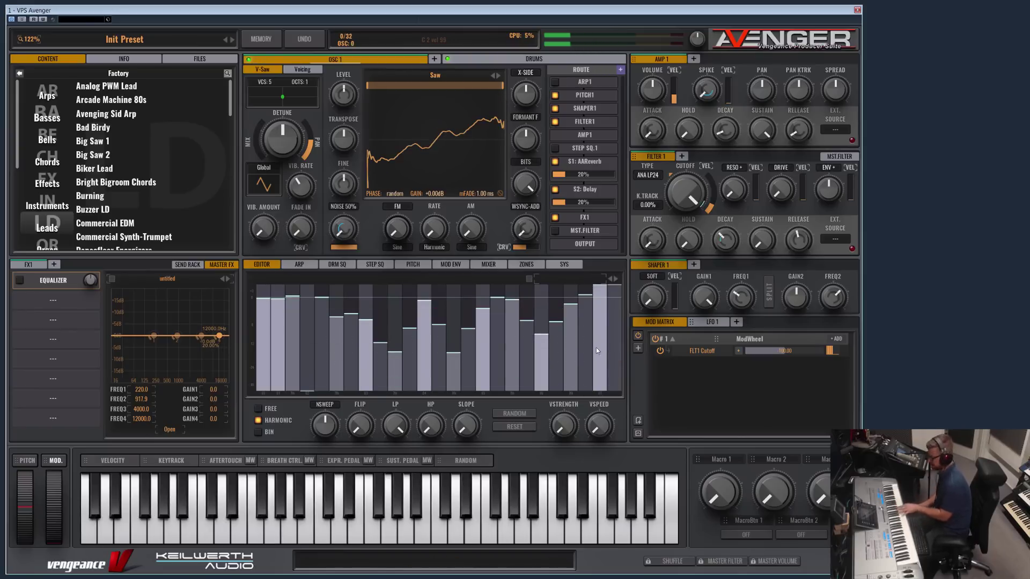
- Randomise the harmonic levels repeatedly with RANDOM, then nudge the NSWEEP knob
click(528, 411)
click(527, 413)
click(527, 414)
click(527, 414)
click(527, 415)
click(525, 416)
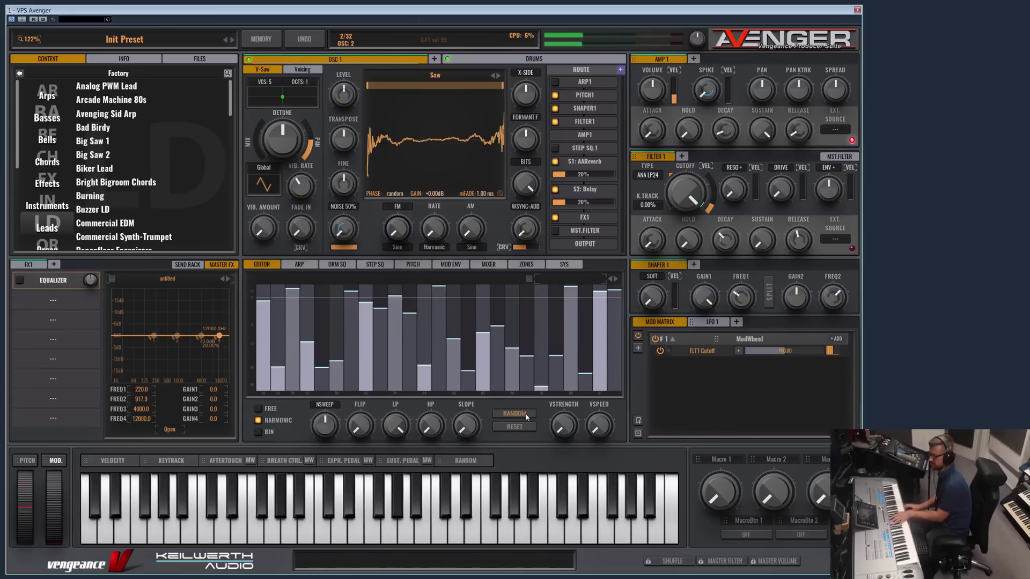
click(526, 417)
click(526, 417)
click(527, 417)
click(526, 417)
click(526, 417)
click(526, 417)
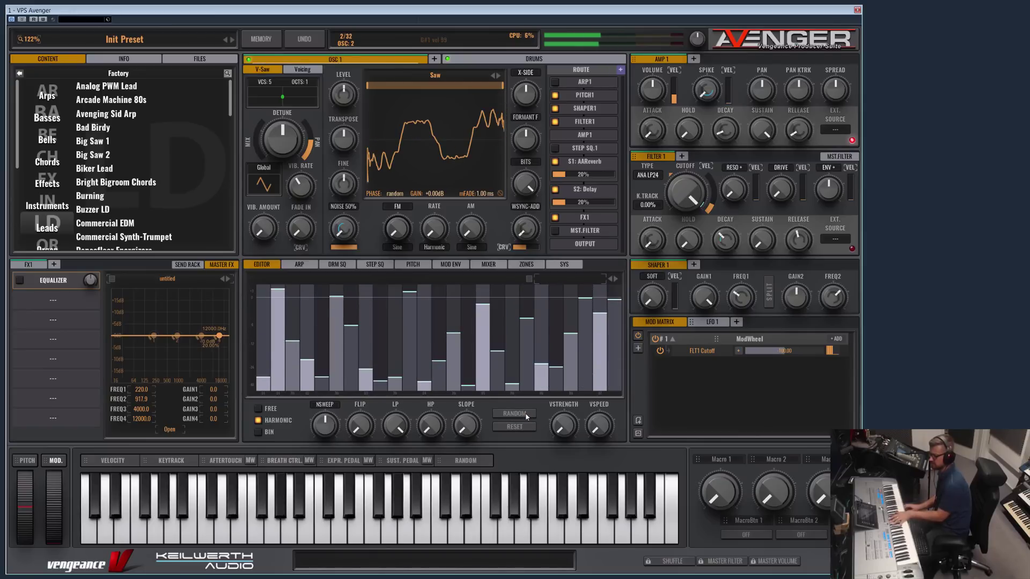
click(527, 417)
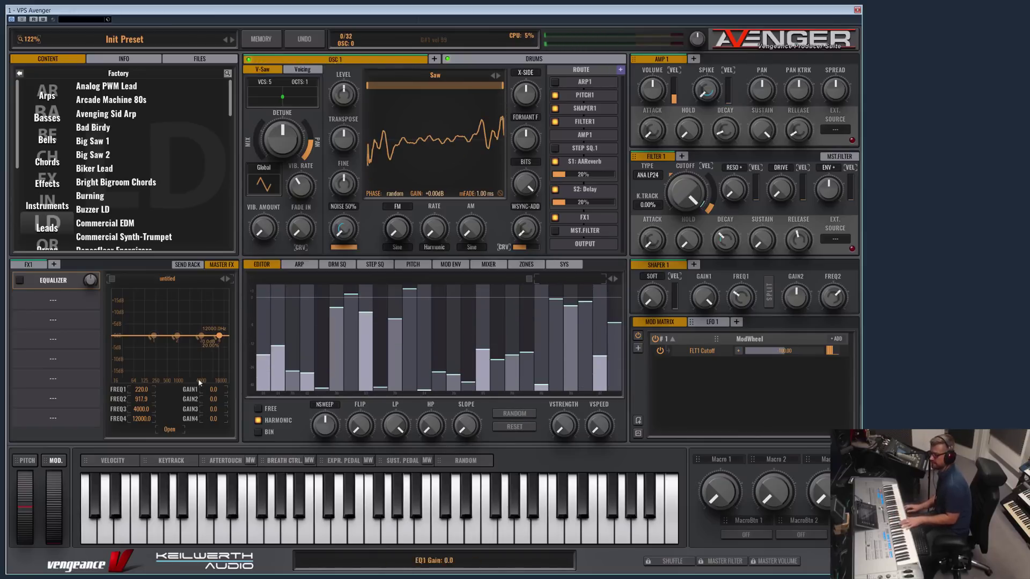
drag(325, 436, 324, 435)
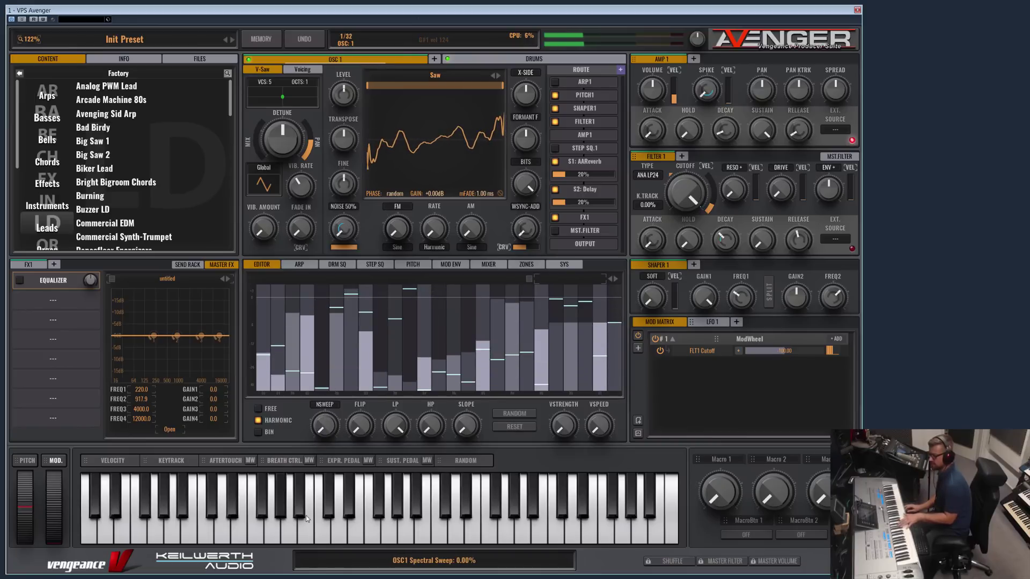
- Reset and zero all harmonics, then raise harmonic 1 to full, 3 to two-thirds, 5 near full
click(524, 427)
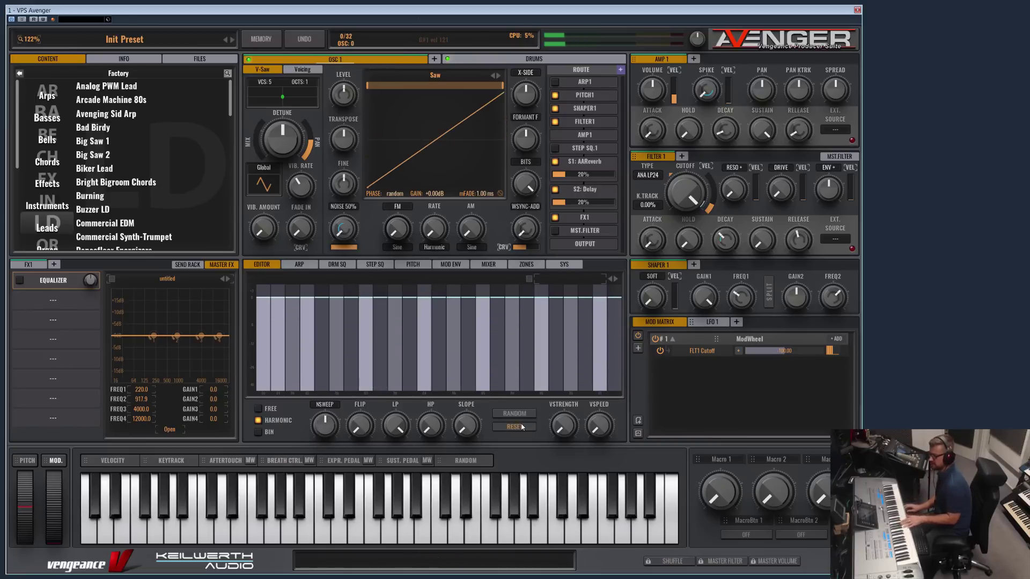
drag(582, 365, 258, 391)
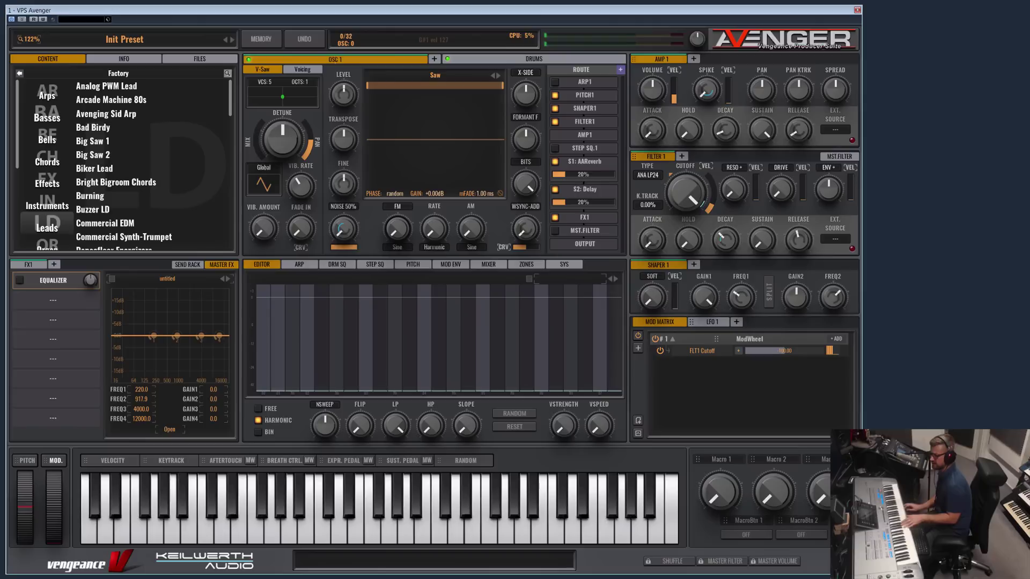
click(263, 299)
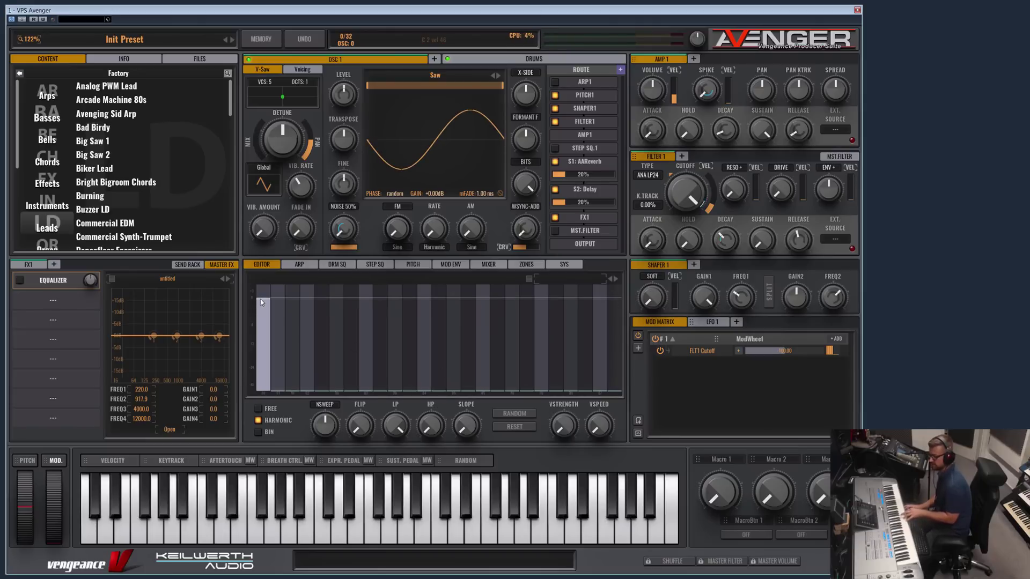
click(307, 316)
click(366, 301)
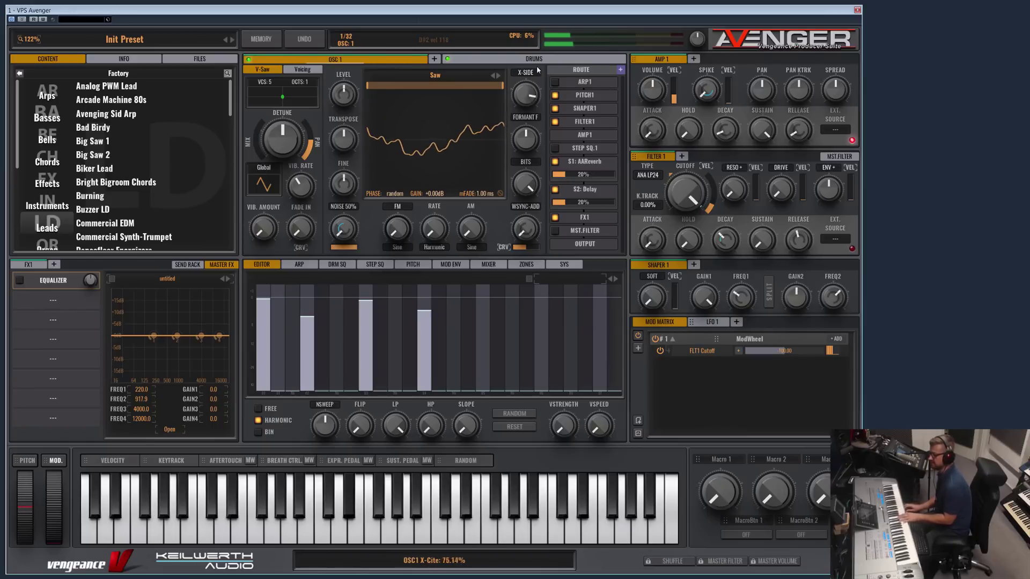
- Push FORMANT F to maximum, turn the BITS crusher up high, and add a little WSYNC-ADD
drag(526, 138, 529, 182)
drag(526, 243, 541, 245)
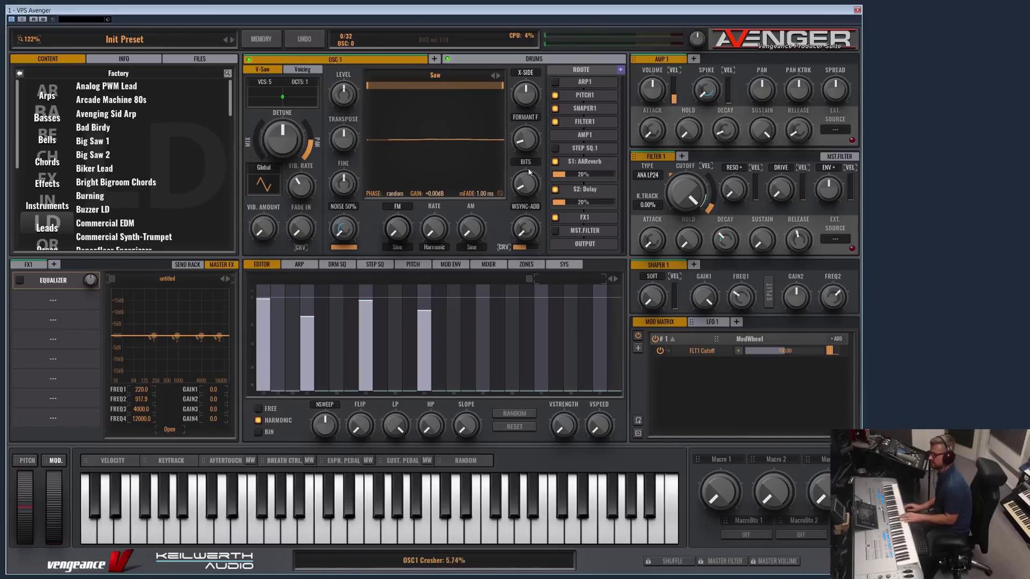
drag(529, 172, 528, 229)
drag(469, 311, 424, 299)
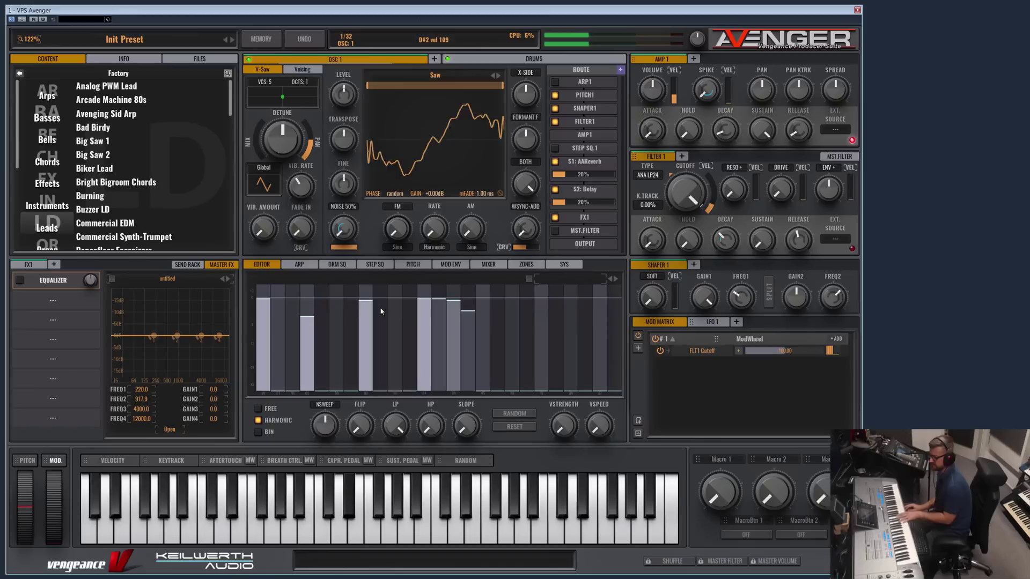
- Redraw the harmonic bars across the editor into a smooth, nearly even high contour
drag(333, 314, 426, 304)
mouse_move(524, 232)
mouse_down()
mouse_move(538, 179)
mouse_move(525, 230)
mouse_up()
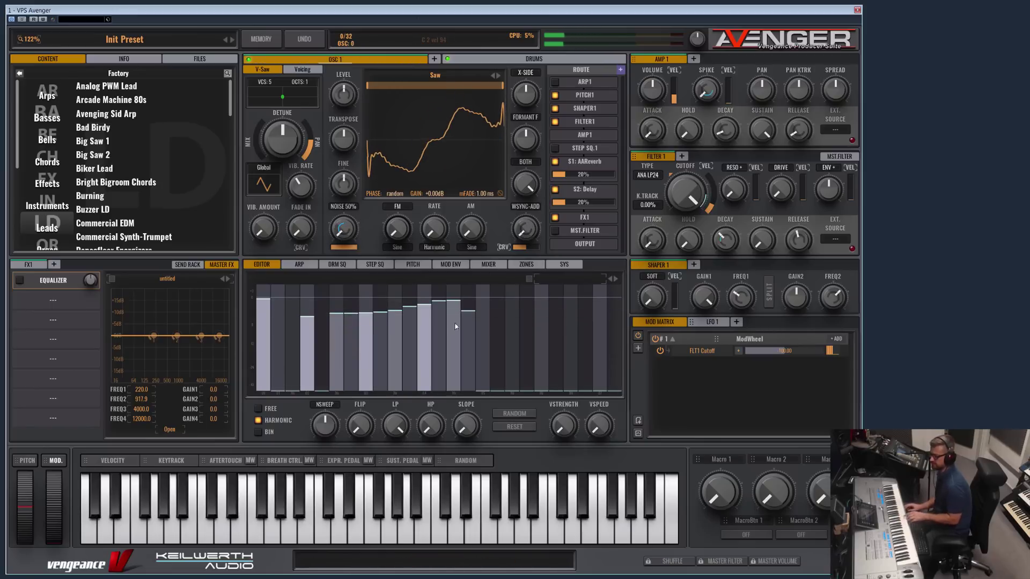
mouse_move(394, 325)
mouse_down()
mouse_move(474, 364)
mouse_move(589, 312)
mouse_move(614, 315)
mouse_move(366, 311)
mouse_move(275, 354)
mouse_move(276, 326)
mouse_move(321, 355)
mouse_move(415, 313)
mouse_move(540, 309)
mouse_move(565, 328)
mouse_move(618, 304)
mouse_up()
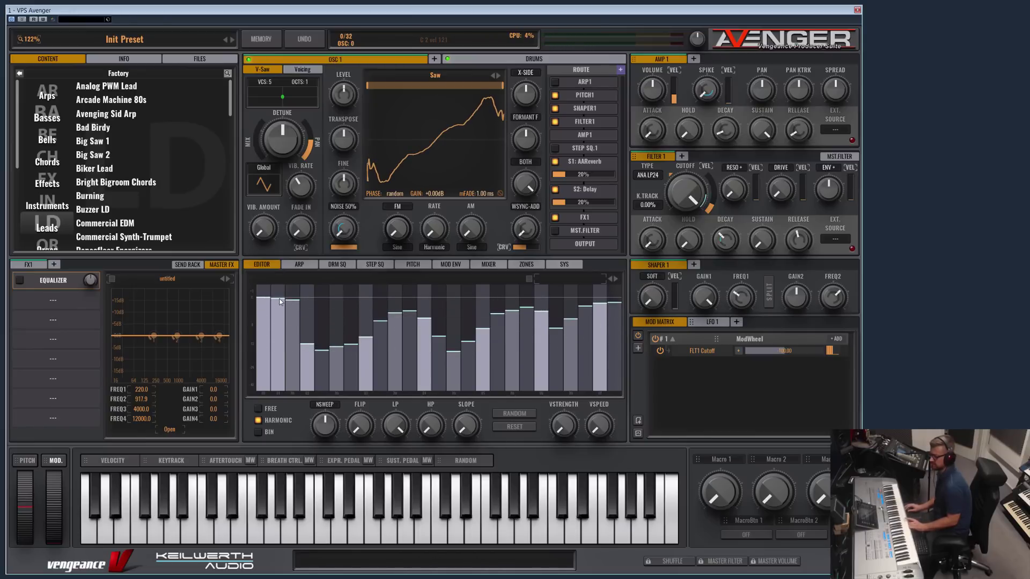
drag(279, 302, 617, 294)
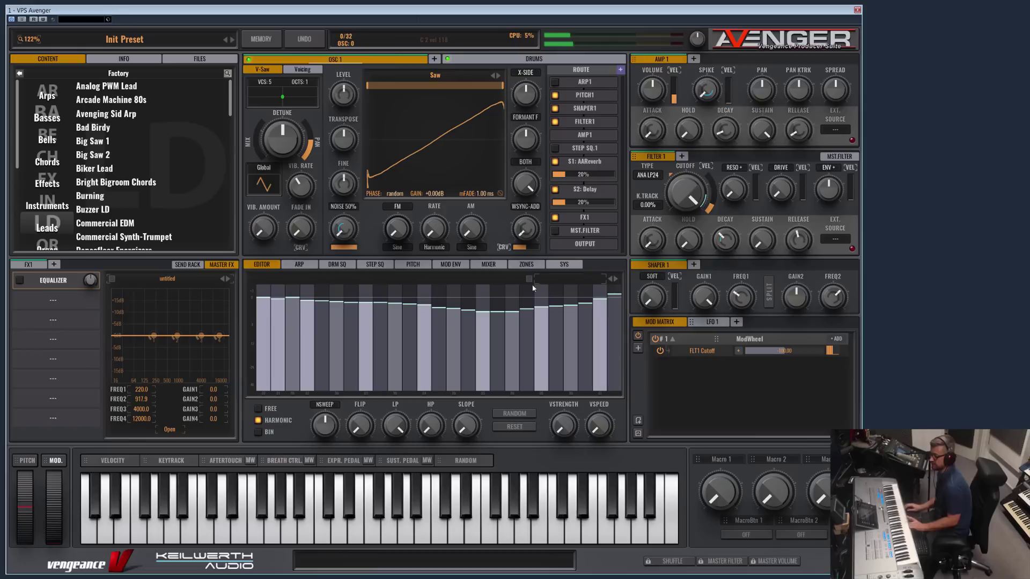
- Step oscillator 1's waveform forward until DeepHouse Bass 2 is loaded
click(495, 75)
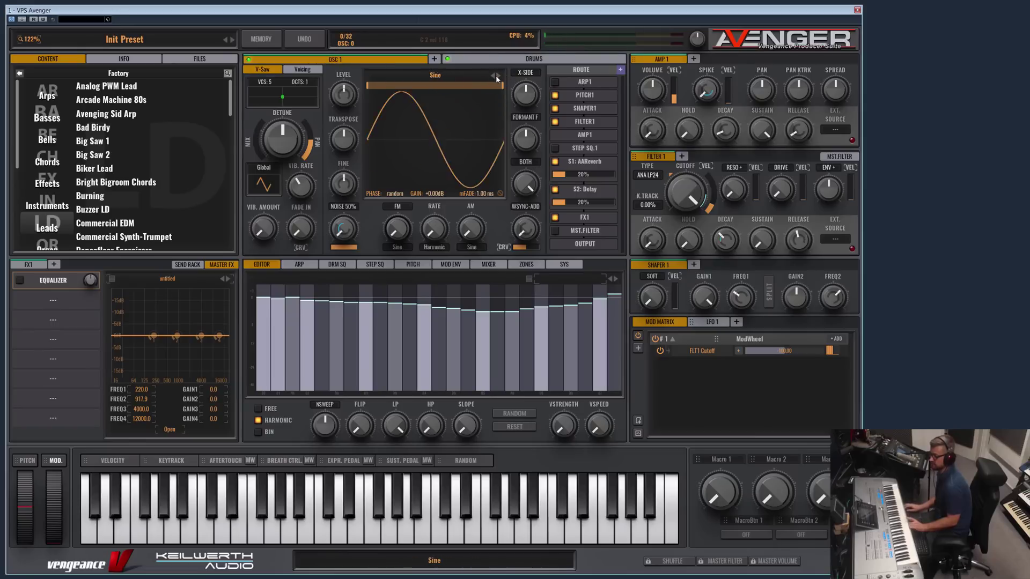
click(495, 75)
click(496, 75)
click(495, 75)
click(495, 75)
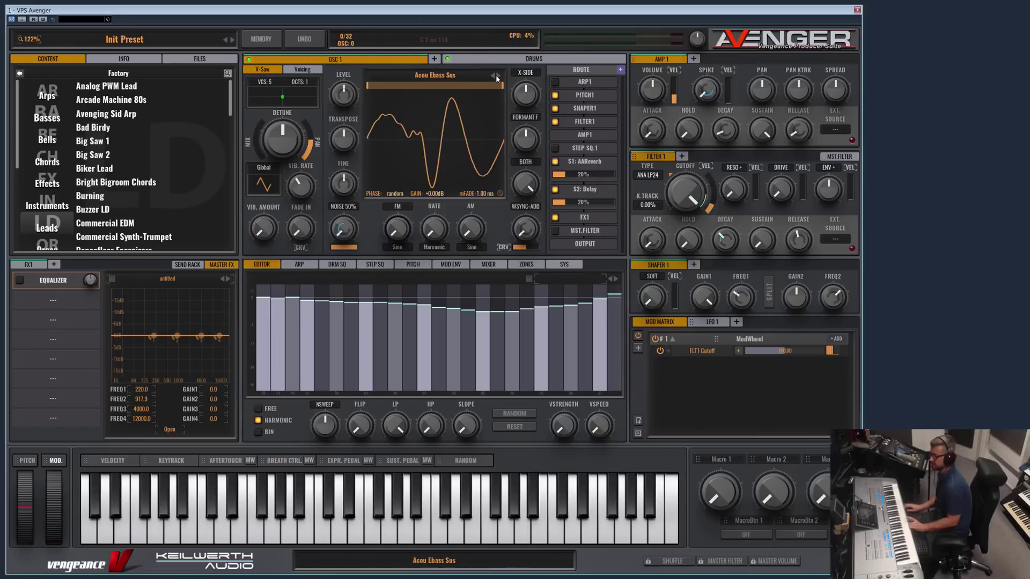
click(495, 75)
click(495, 76)
click(496, 75)
click(496, 75)
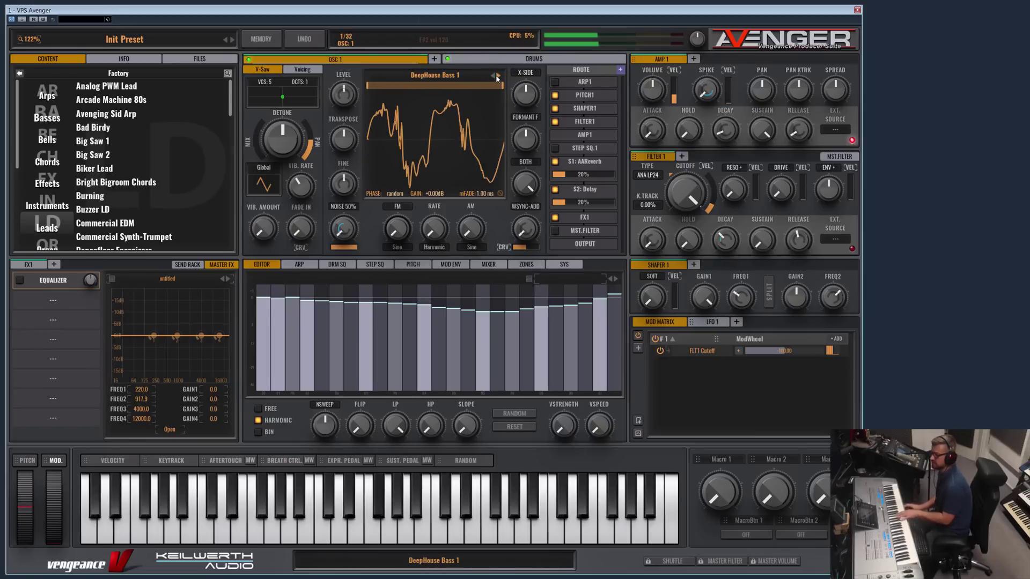
click(496, 75)
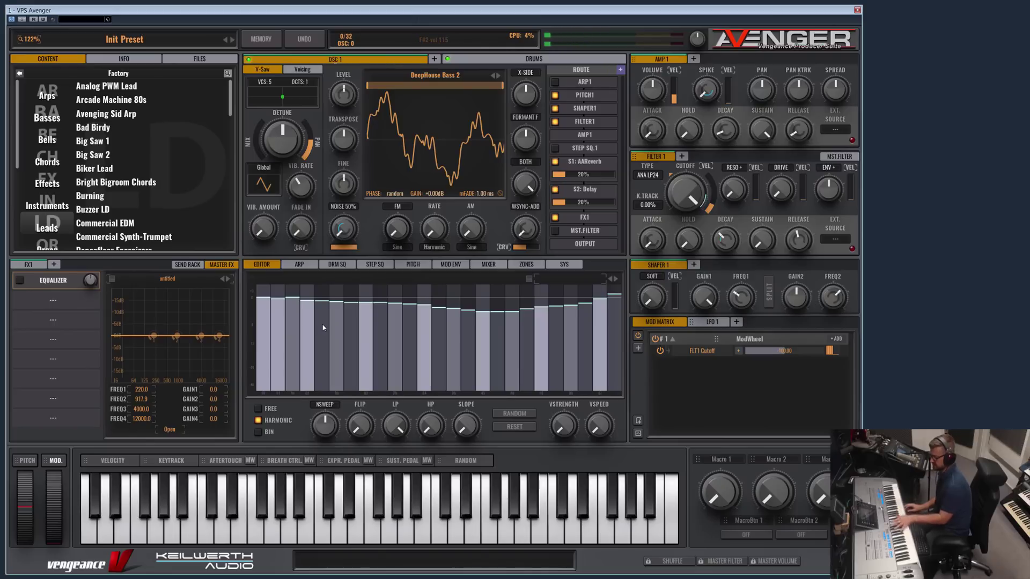
- Redraw varied bar heights, raising the first two harmonics and tapering the highest ones to near zero
mouse_move(312, 321)
mouse_down()
mouse_move(311, 396)
mouse_move(353, 327)
mouse_move(371, 348)
mouse_move(430, 338)
mouse_move(479, 364)
mouse_move(514, 282)
mouse_move(568, 311)
mouse_up()
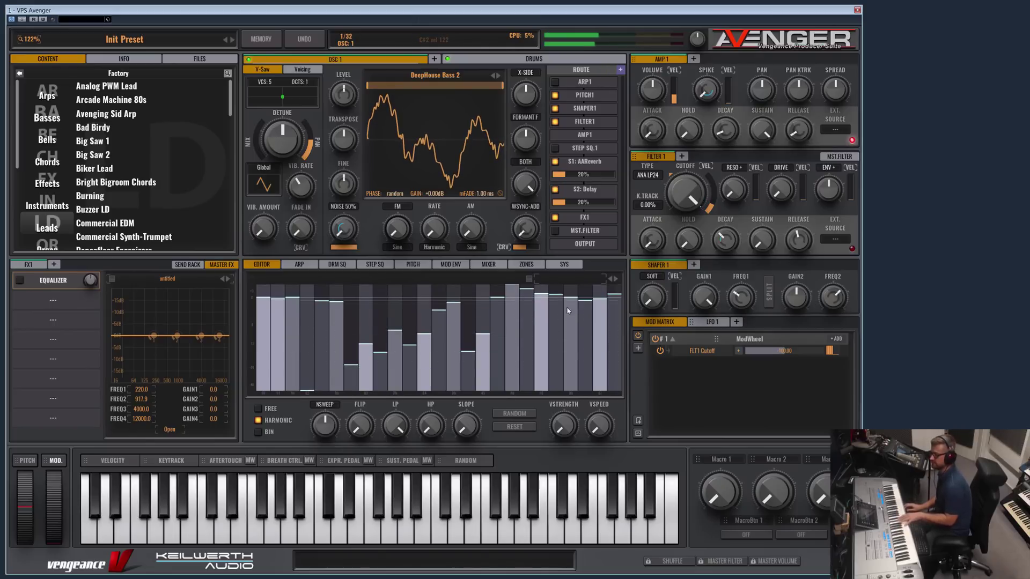
mouse_move(274, 299)
mouse_down()
mouse_move(254, 379)
mouse_move(249, 274)
mouse_move(251, 335)
mouse_move(301, 312)
mouse_move(290, 395)
mouse_move(293, 341)
mouse_move(328, 325)
mouse_move(339, 280)
mouse_up()
click(410, 303)
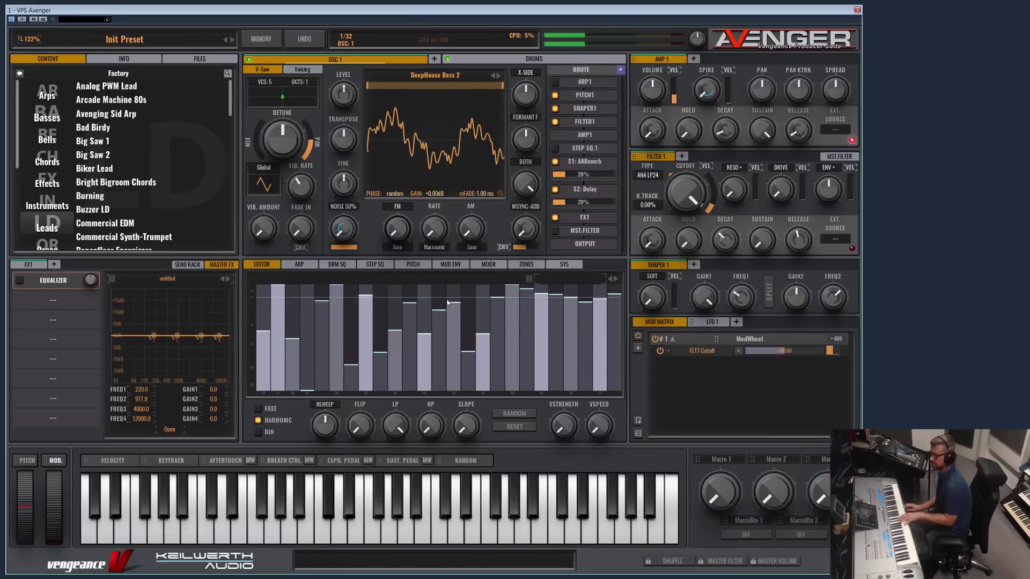
mouse_move(497, 304)
mouse_down()
mouse_move(528, 313)
mouse_move(614, 385)
mouse_up()
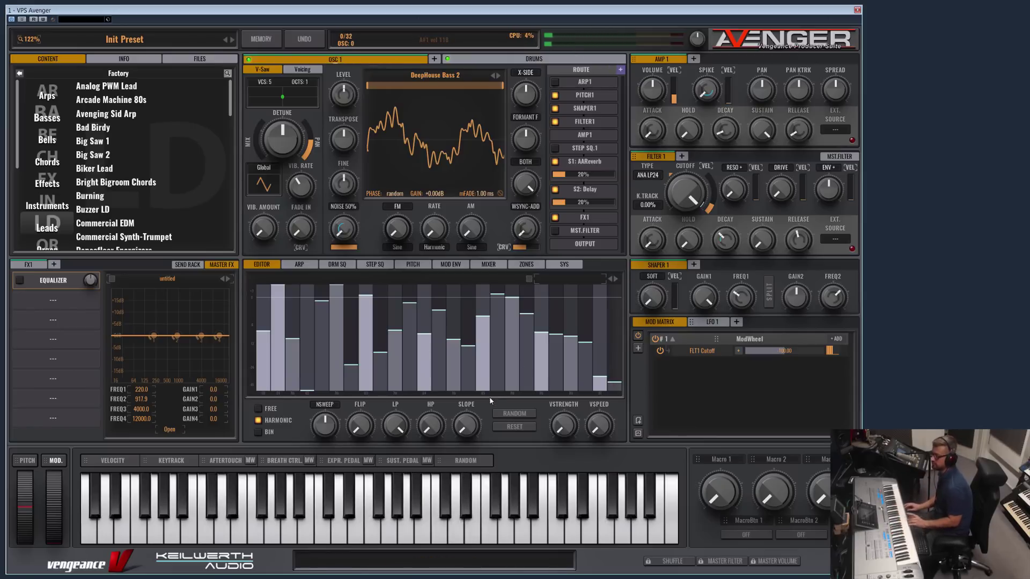
- Reset the harmonics to equal level, then set VSTRENGTH to maximum and VSPEED high
click(512, 427)
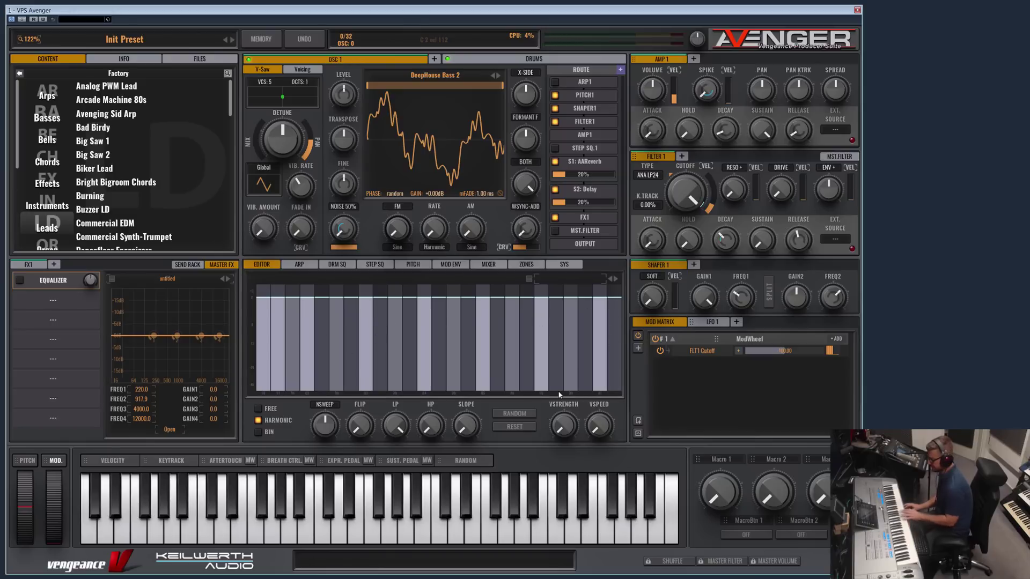
drag(568, 430, 585, 310)
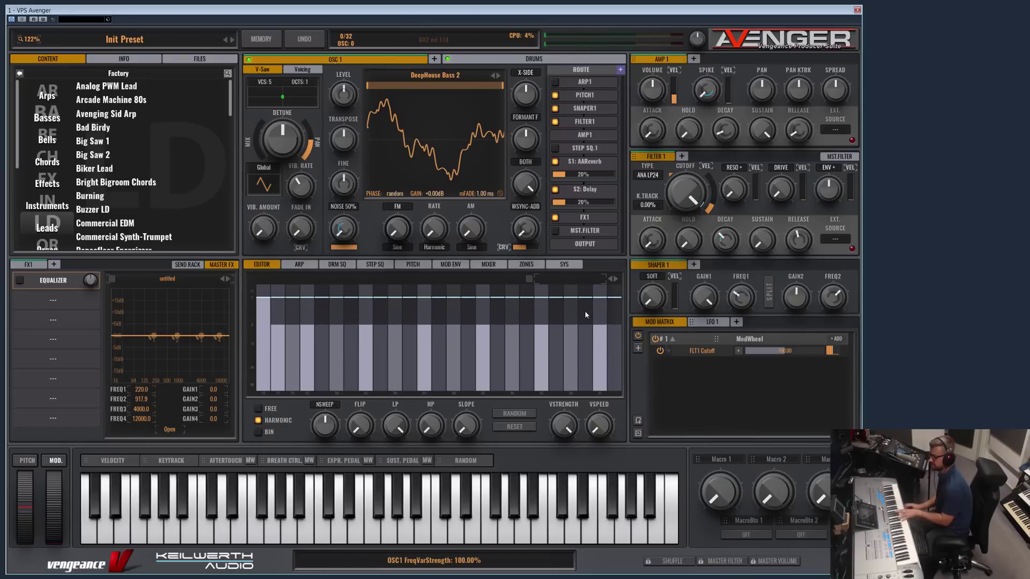
drag(601, 449, 604, 349)
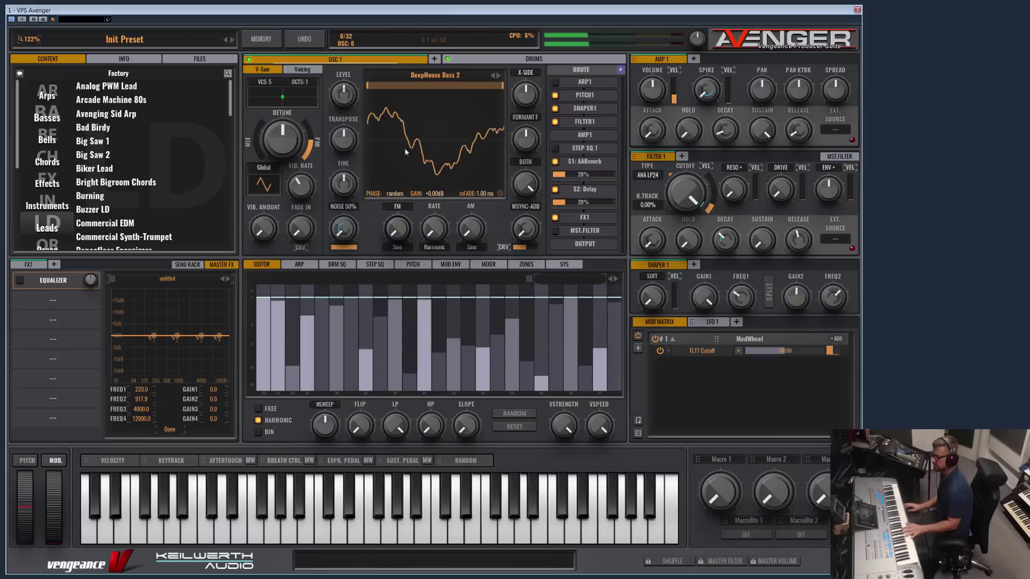
- Choose Basic > Saw for oscillator 1 and turn VSPEED and VSTRENGTH fully down
click(443, 76)
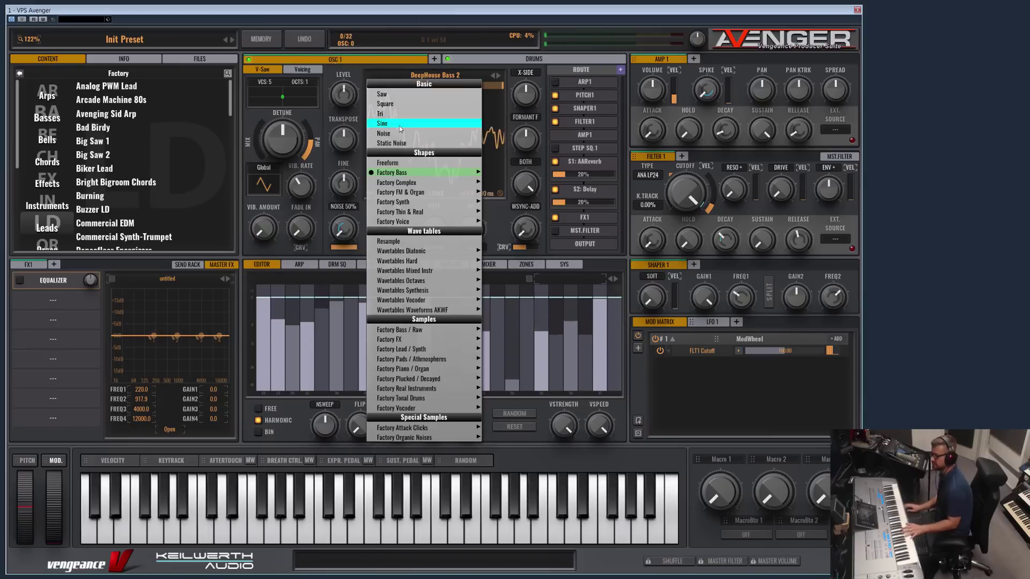
click(403, 96)
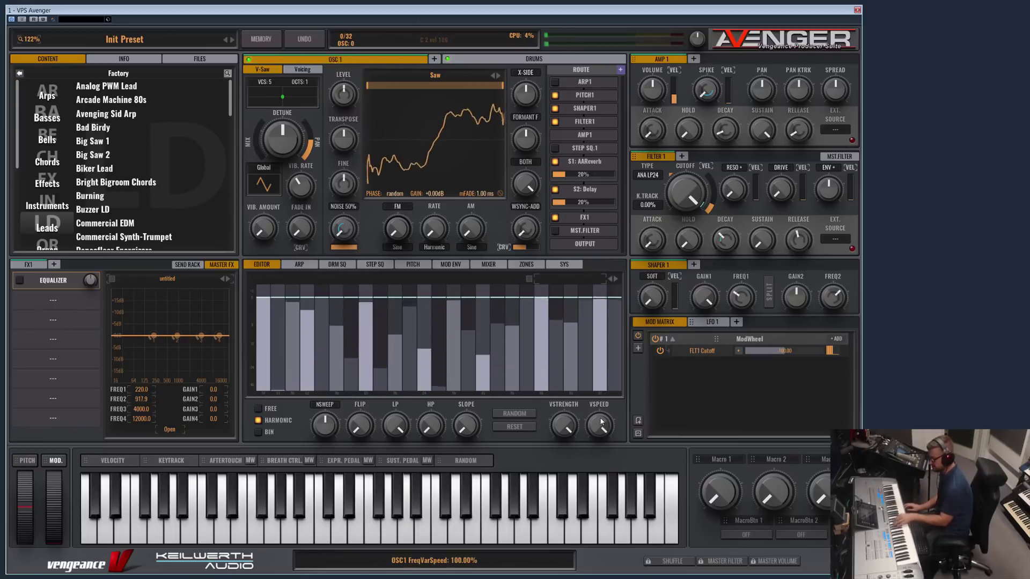
drag(602, 427, 607, 522)
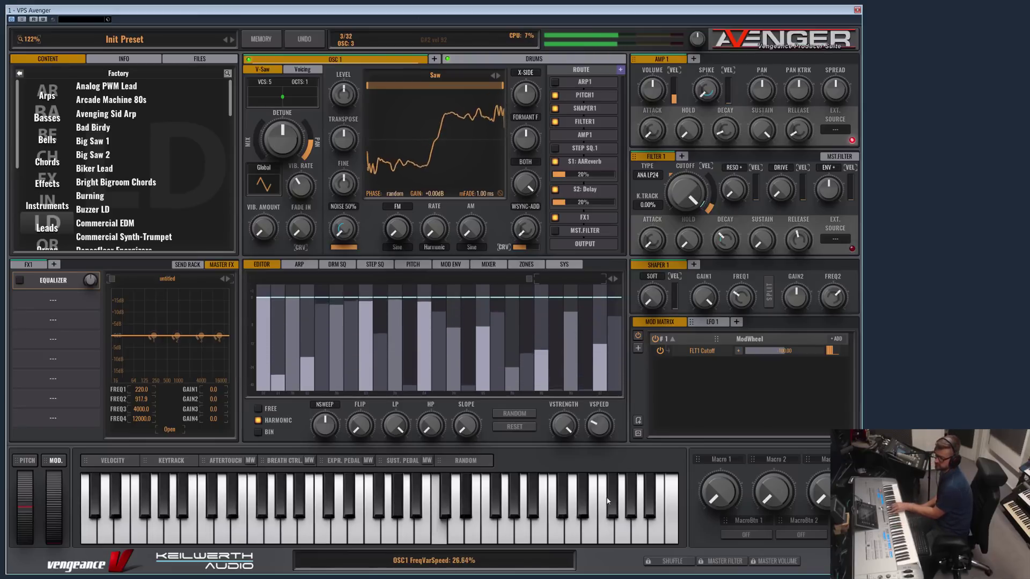
drag(605, 490, 608, 530)
mouse_move(568, 433)
mouse_down()
mouse_move(559, 465)
mouse_move(581, 438)
mouse_move(563, 436)
mouse_up()
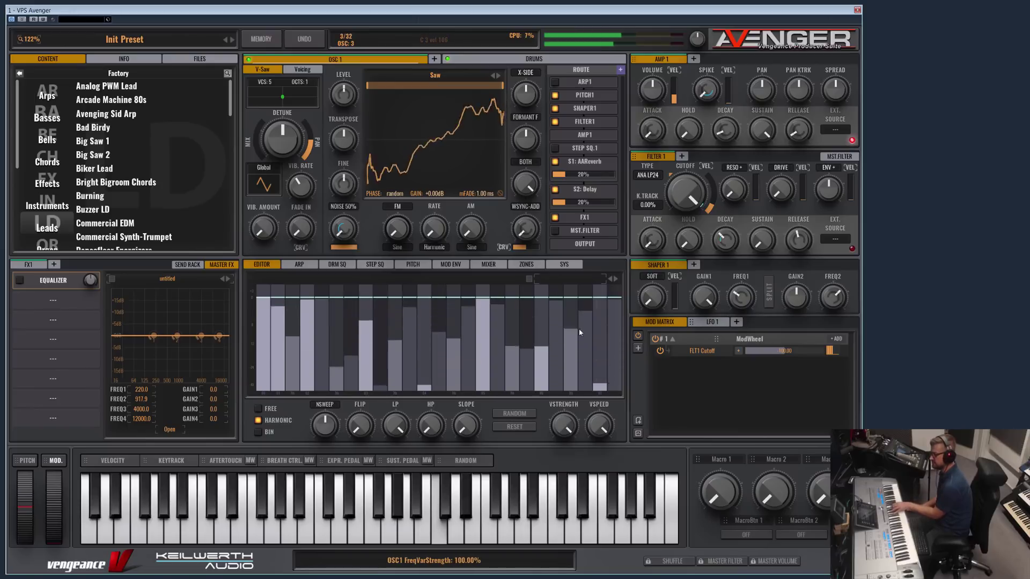
drag(562, 436, 574, 487)
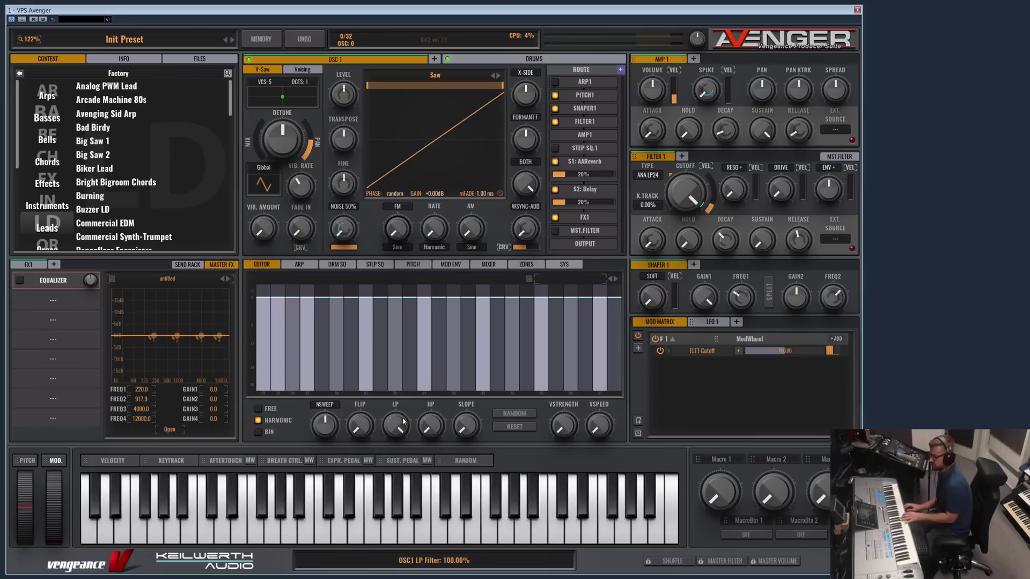
- Try HP and slope settings, then leave the spectral LP at 43.53% with HP and slope at 0%
drag(395, 426, 401, 482)
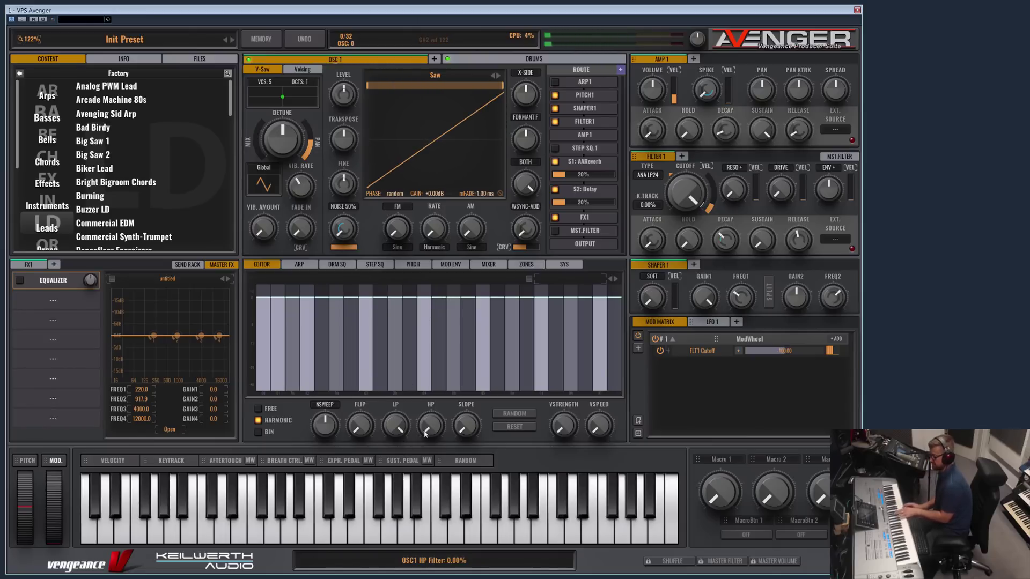
drag(438, 434, 397, 436)
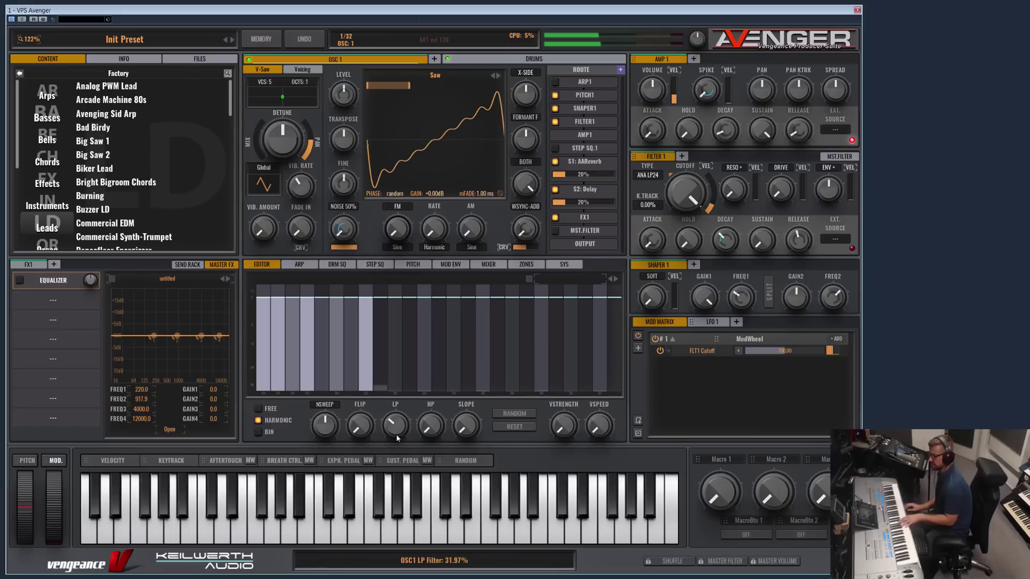
drag(464, 427, 484, 387)
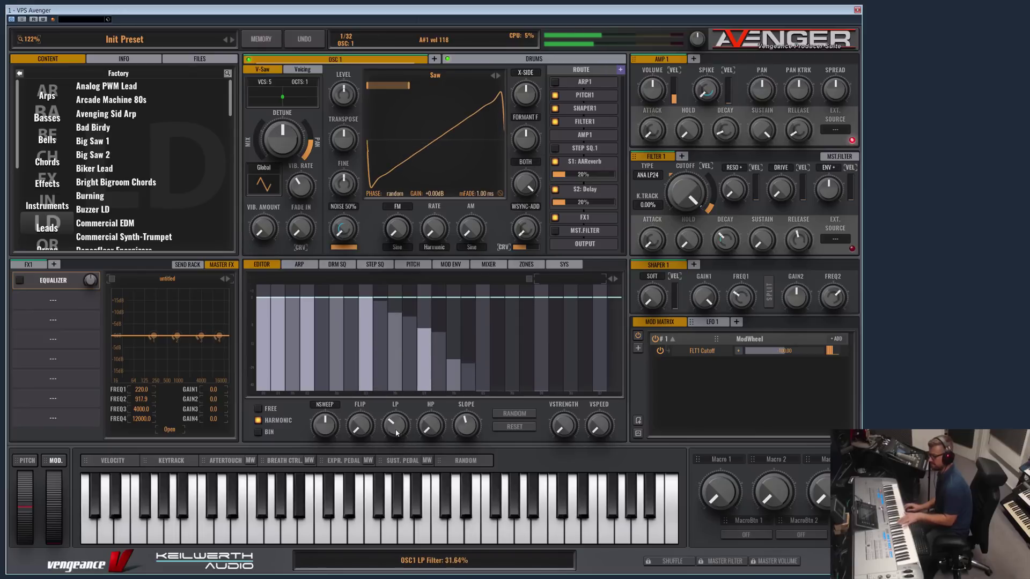
mouse_move(396, 434)
mouse_down()
mouse_move(397, 425)
mouse_move(398, 446)
mouse_move(400, 429)
mouse_up()
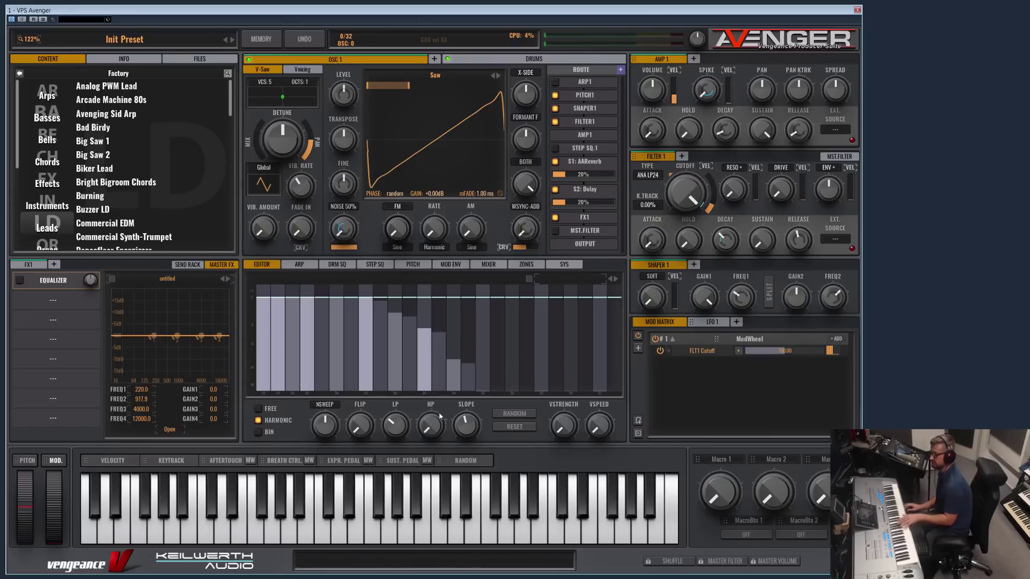
drag(469, 427, 469, 488)
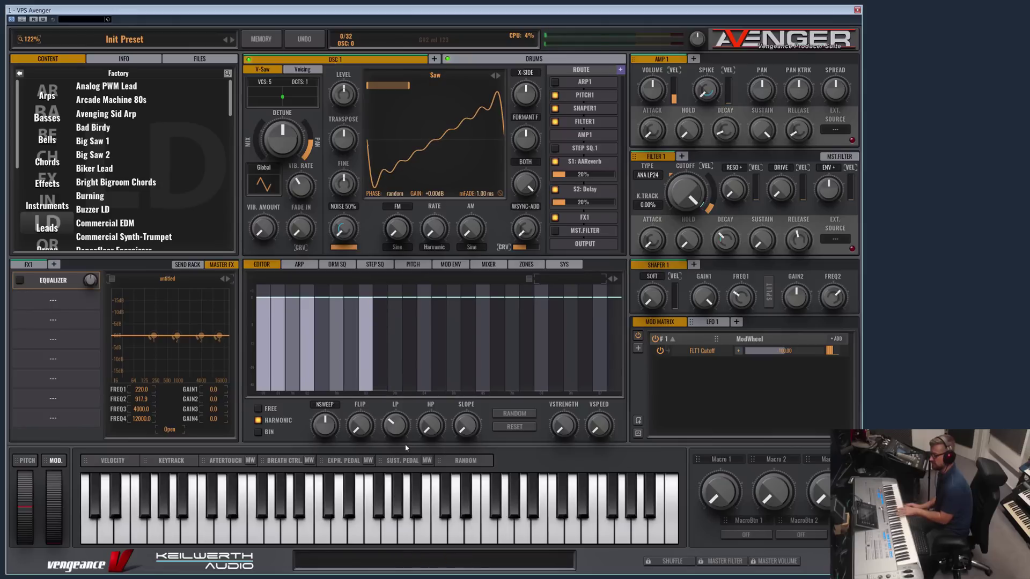
drag(395, 428, 397, 421)
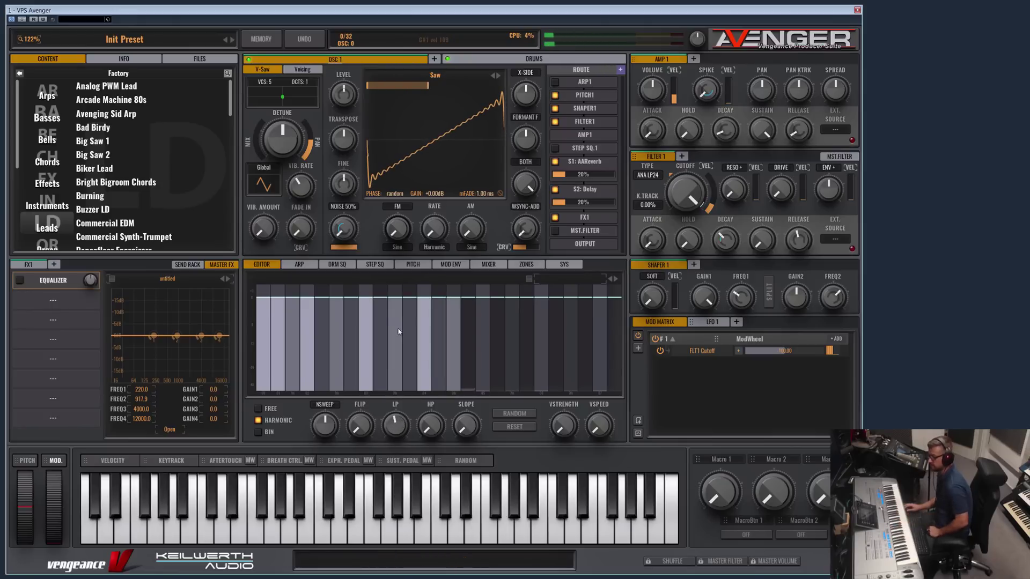
- Route Mod Envelope 1 to the spectral low-pass and shape its decay into a gradual curve
click(450, 264)
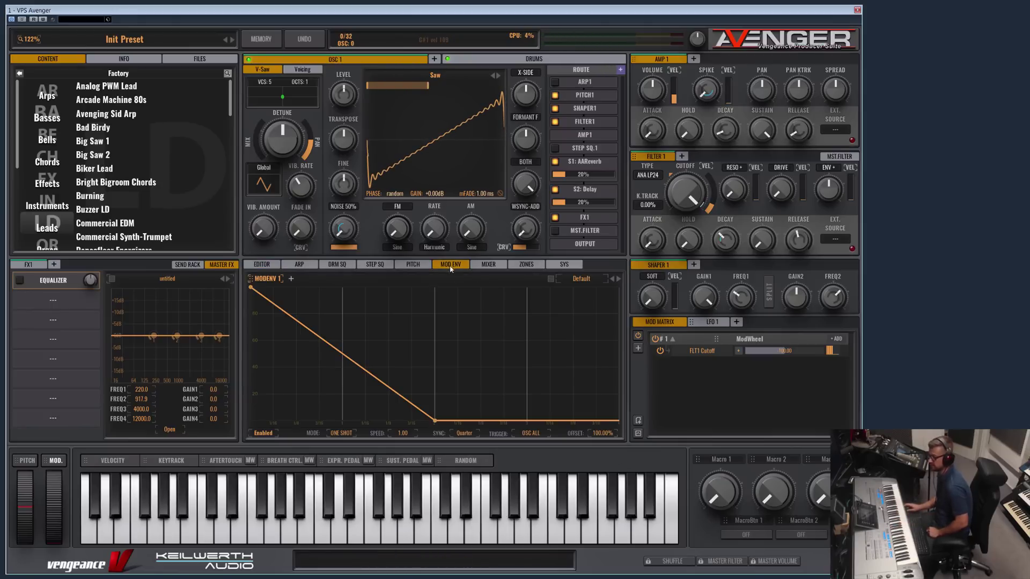
drag(437, 422, 594, 426)
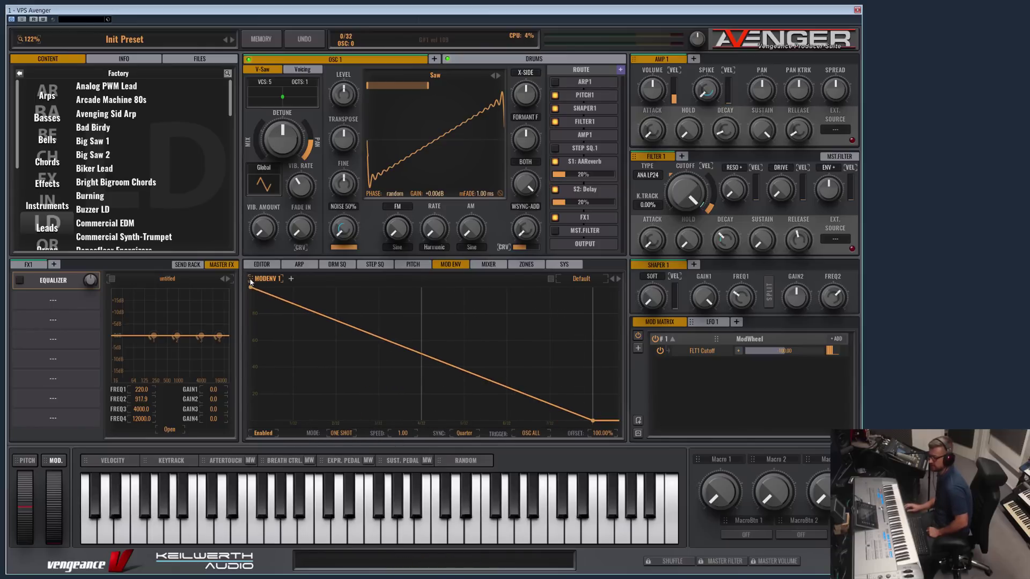
drag(265, 265, 397, 449)
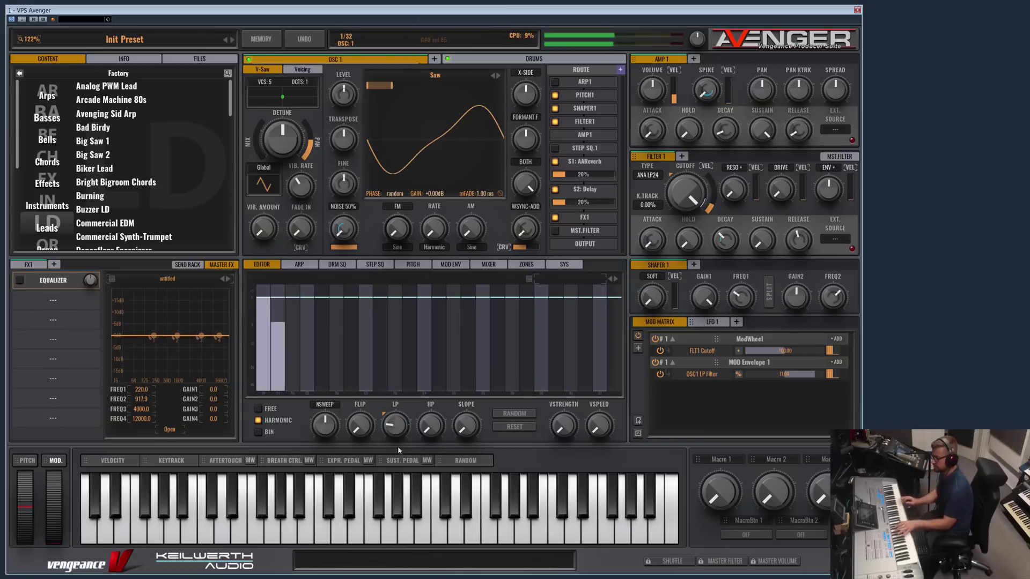
click(463, 264)
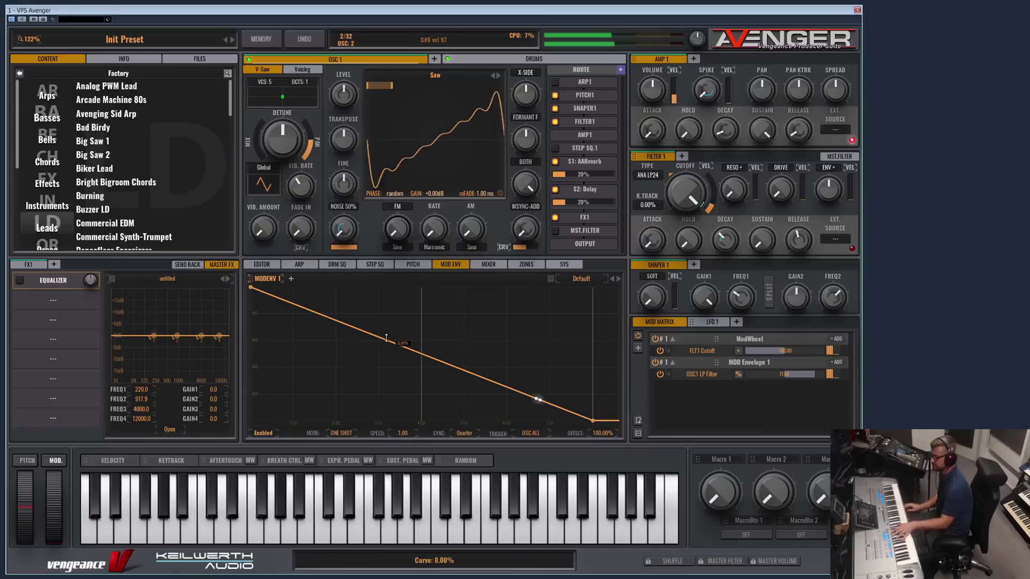
drag(536, 395, 373, 400)
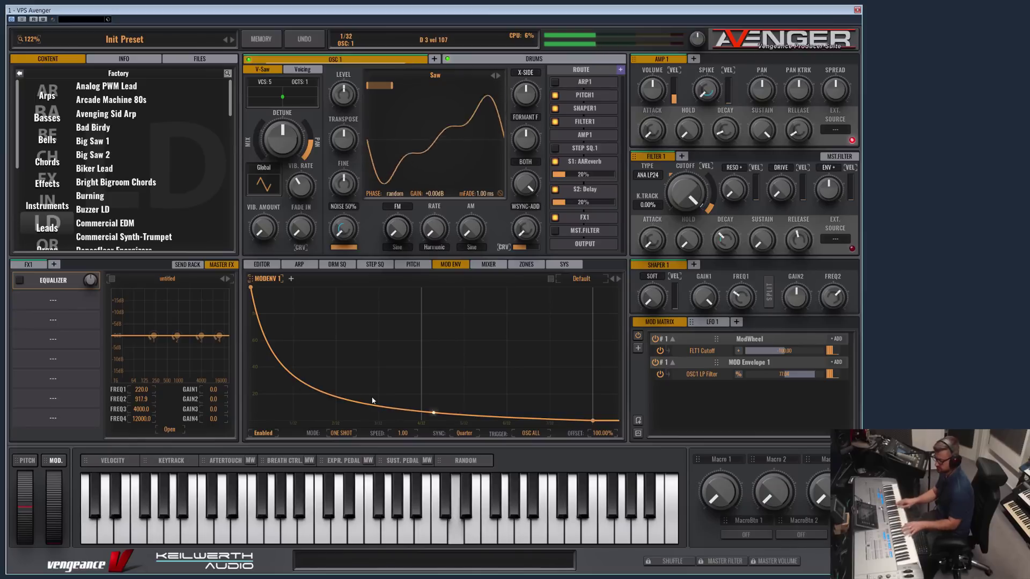
drag(373, 401, 519, 418)
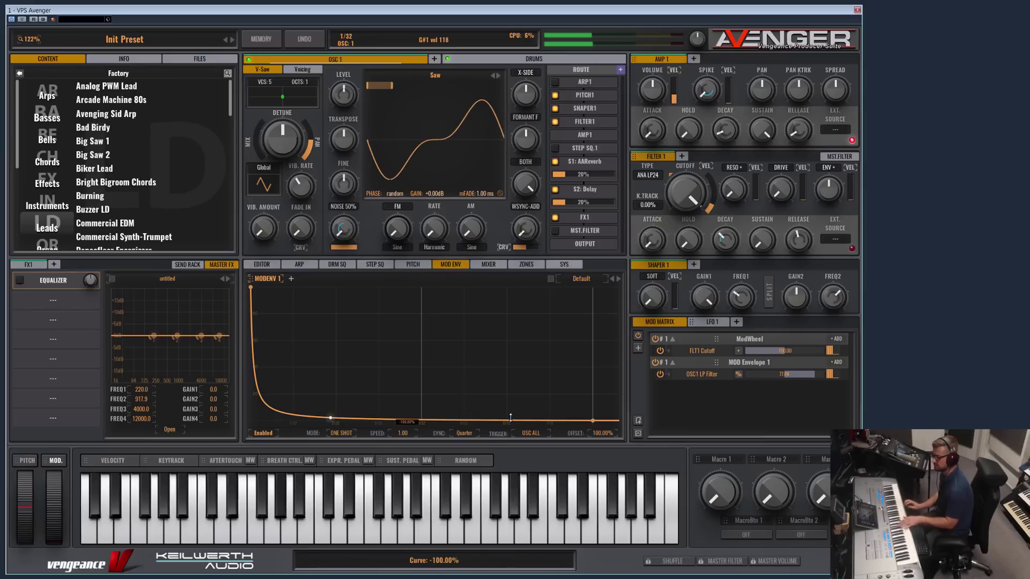
drag(510, 418, 455, 312)
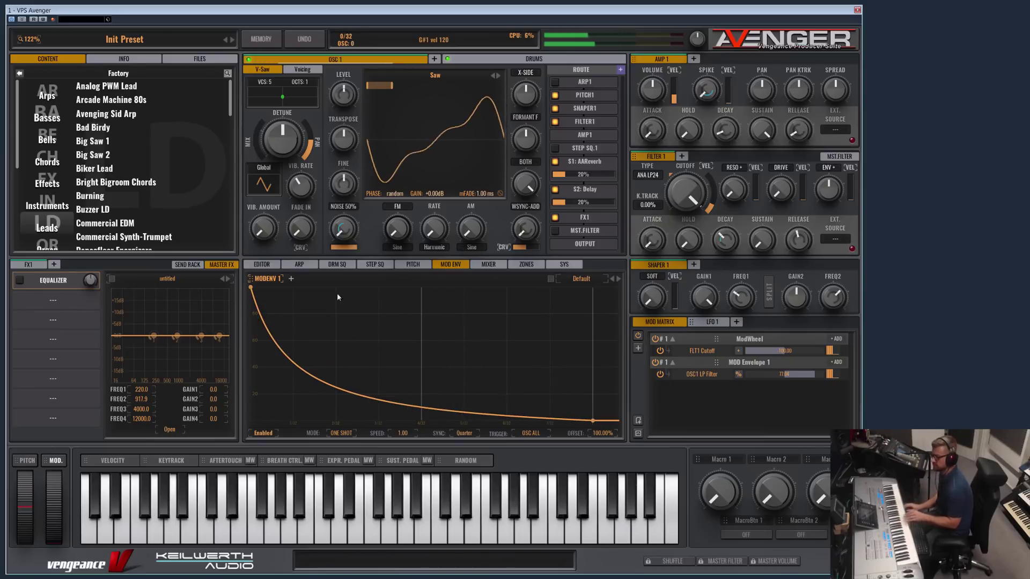
- Remove the envelope modulation from LP, reset LP to default, and switch to BIN editing
click(263, 265)
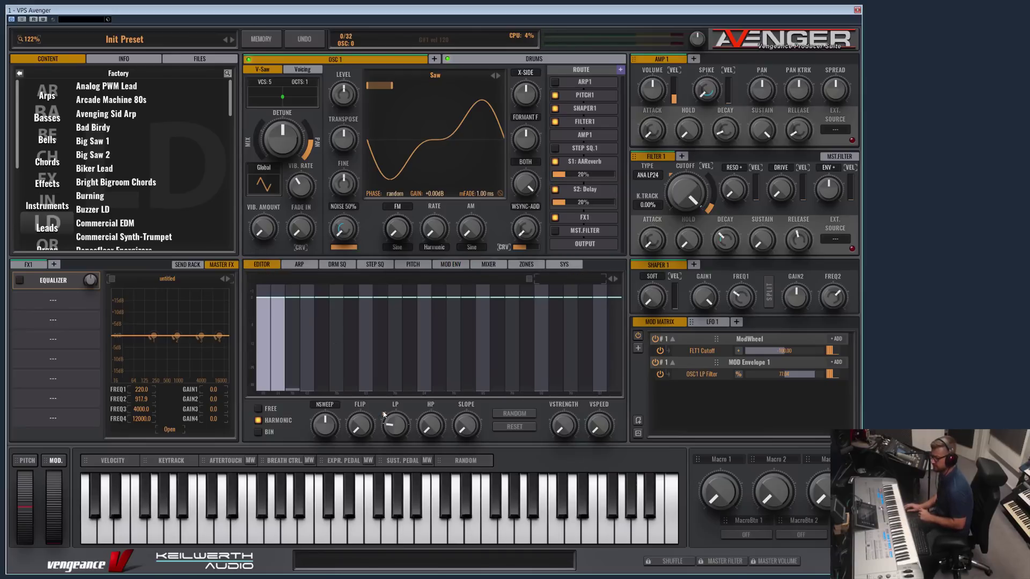
click(441, 422)
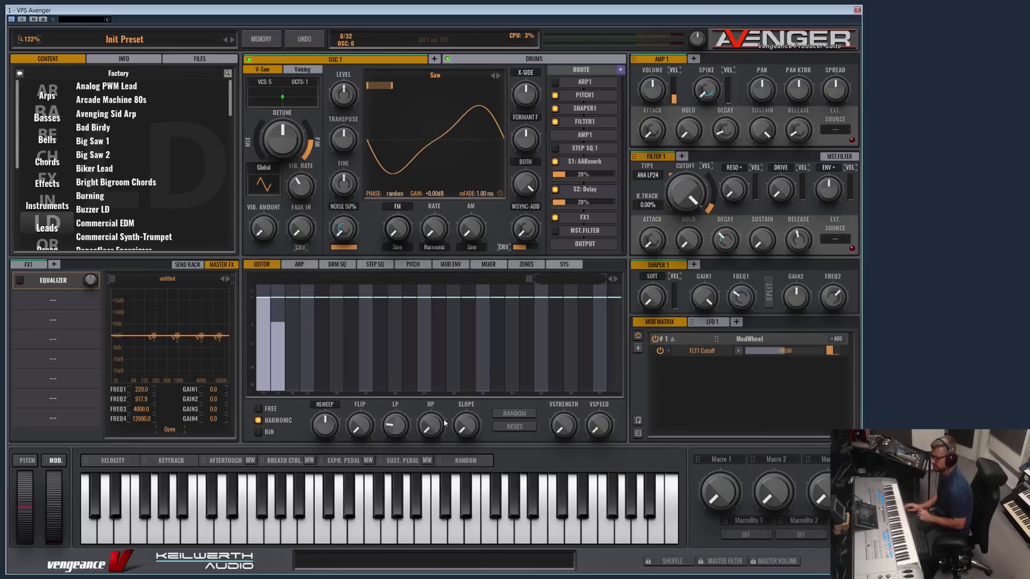
double_click(396, 425)
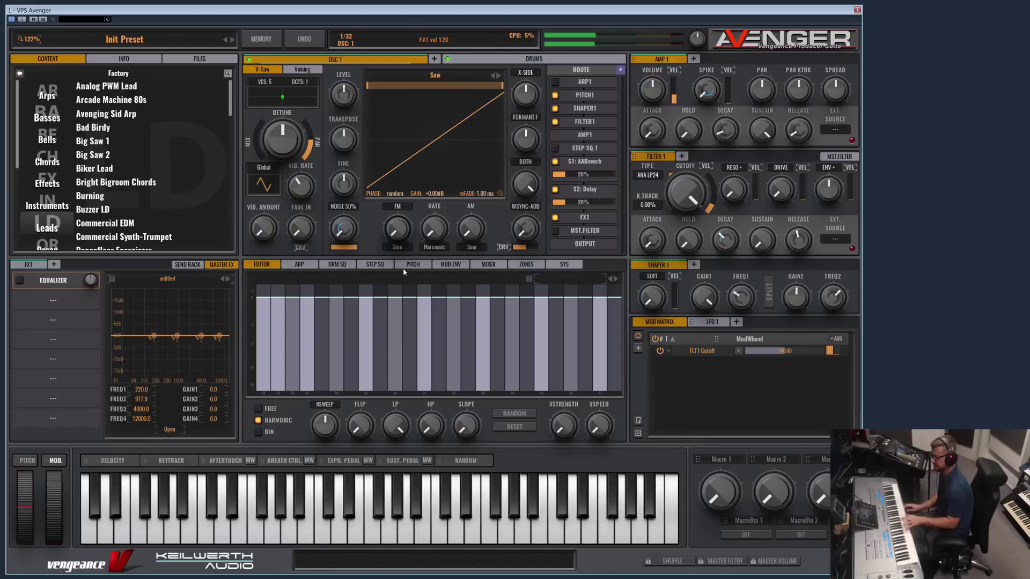
click(259, 432)
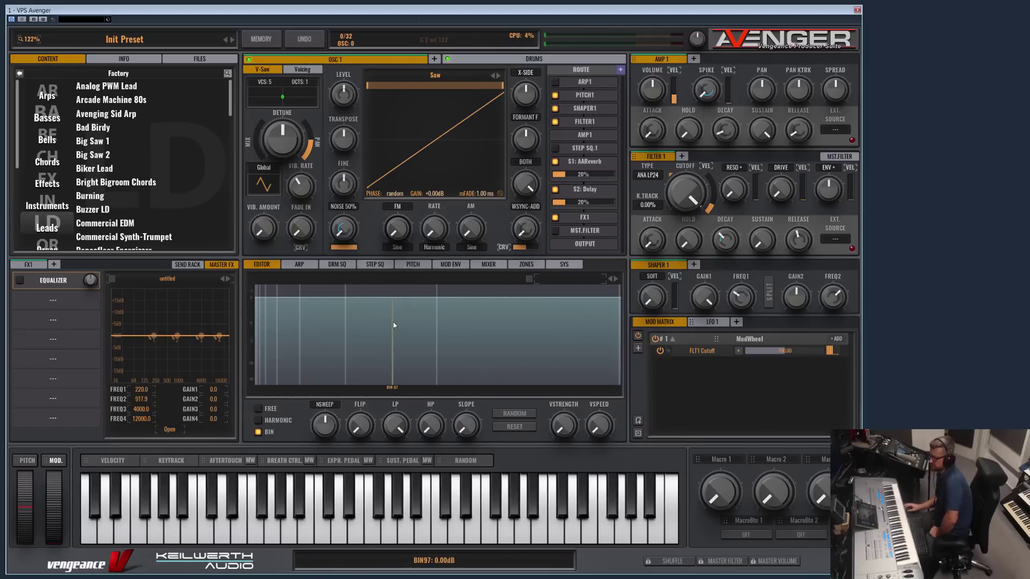
- Zoom the bin view and draw every bin of the spectrum down to -∞
click(264, 431)
click(265, 431)
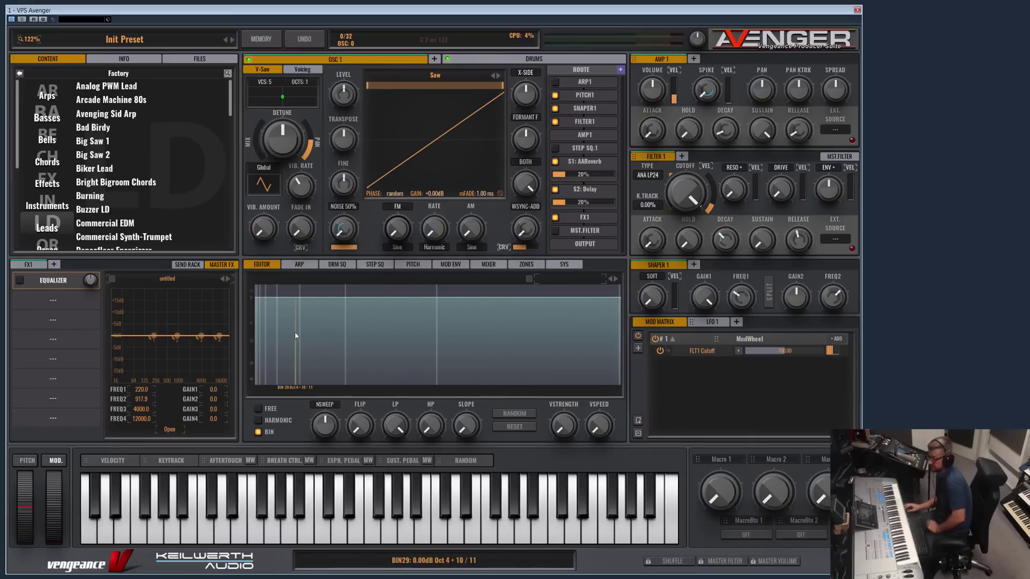
scroll(280, 308, up, 2)
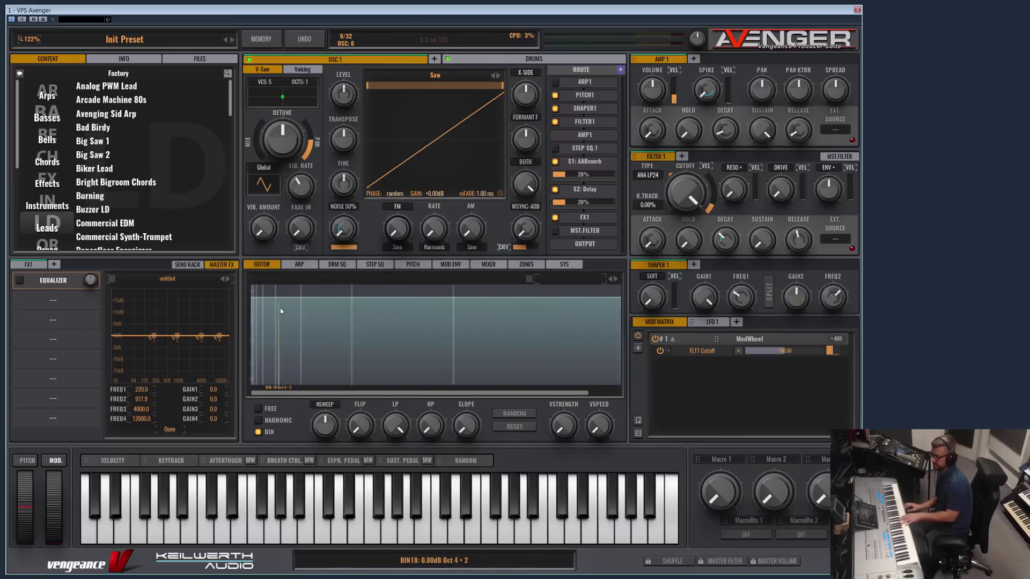
scroll(300, 312, up, 2)
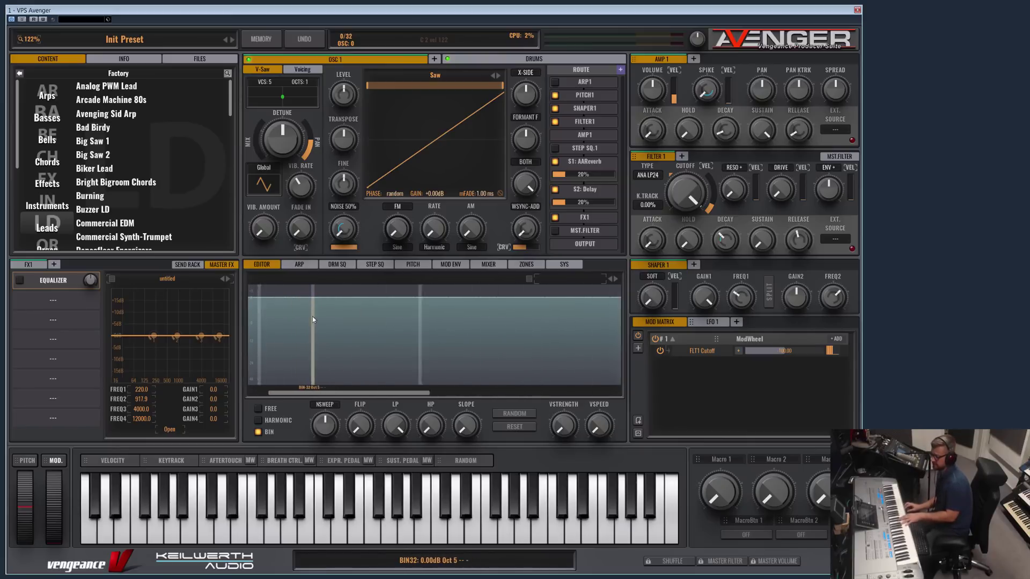
scroll(290, 315, down, 3)
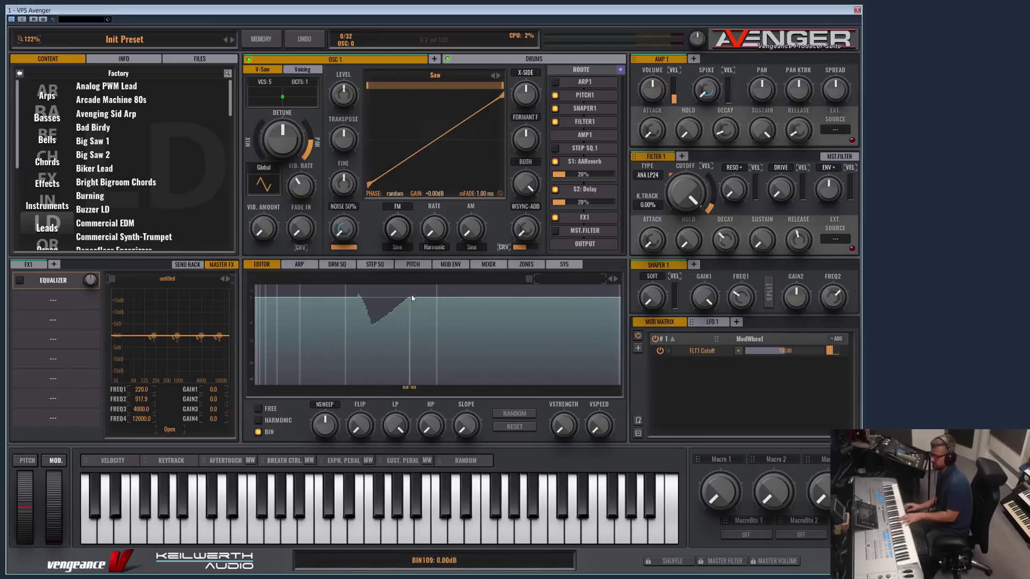
drag(404, 343, 386, 341)
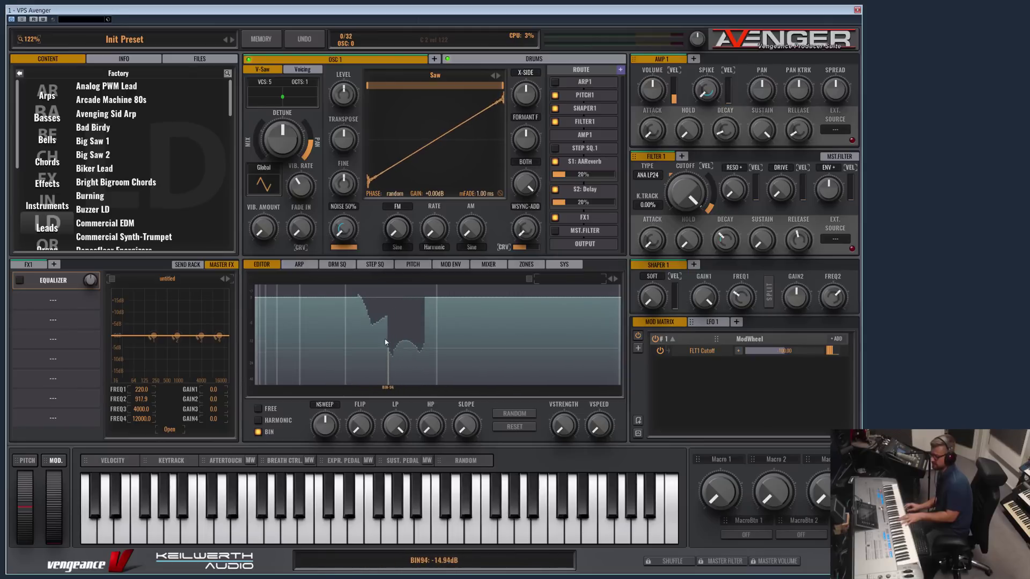
mouse_move(355, 301)
mouse_down()
mouse_move(256, 388)
mouse_move(621, 388)
mouse_up()
- Raise the fundamental, a few high bins, BIN39 and bins around BIN55–56
click(370, 304)
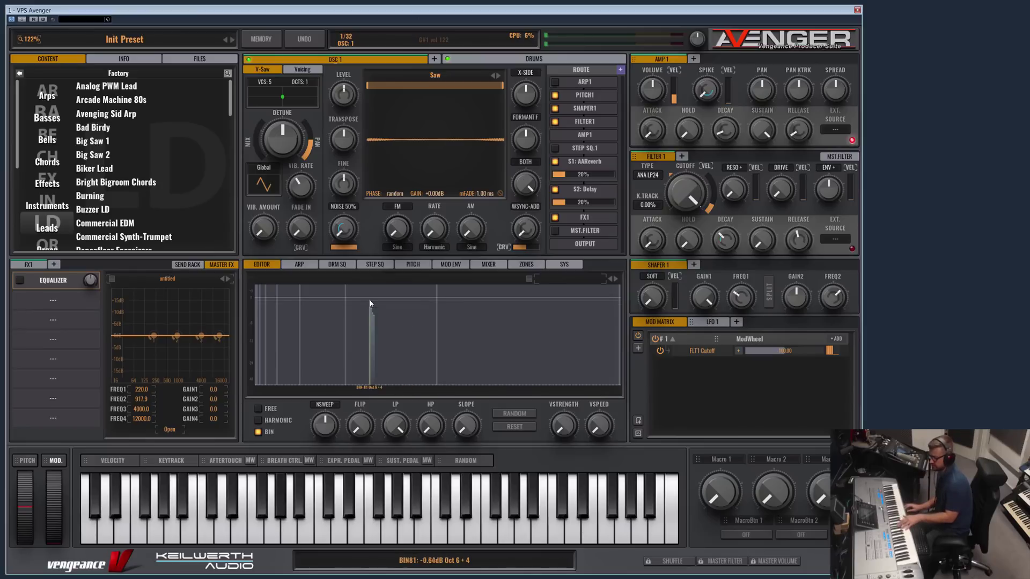
click(287, 305)
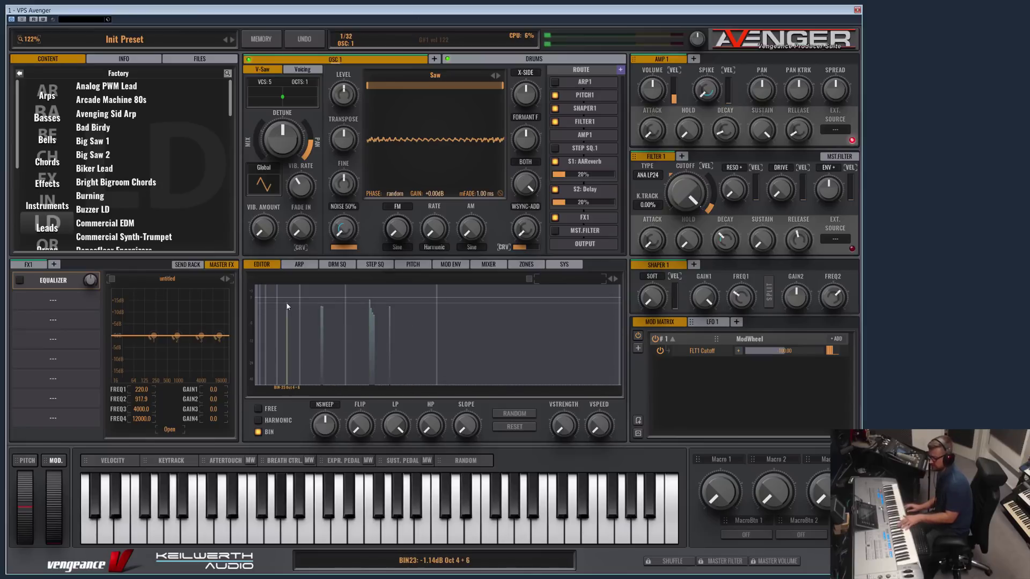
click(272, 311)
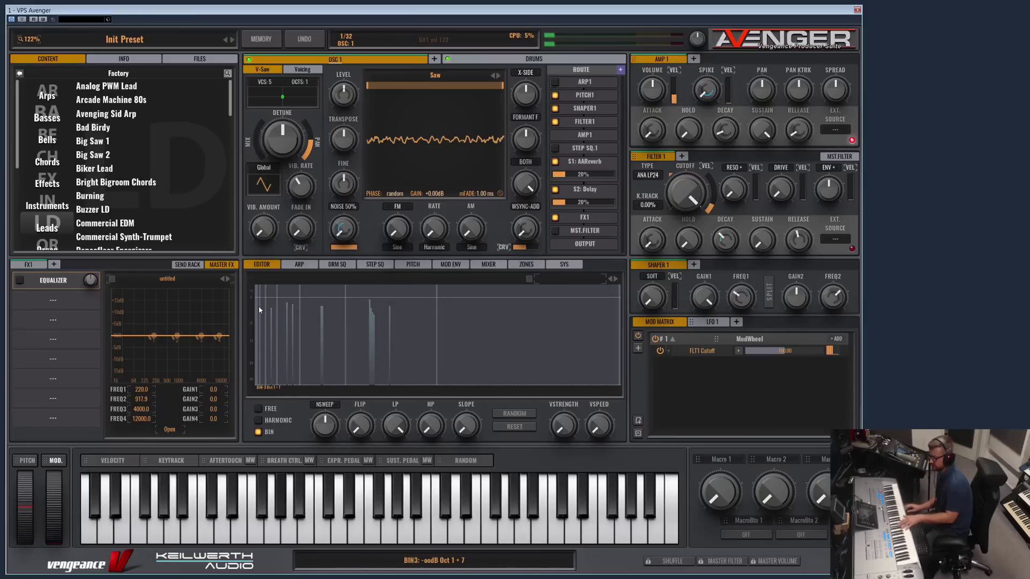
click(254, 303)
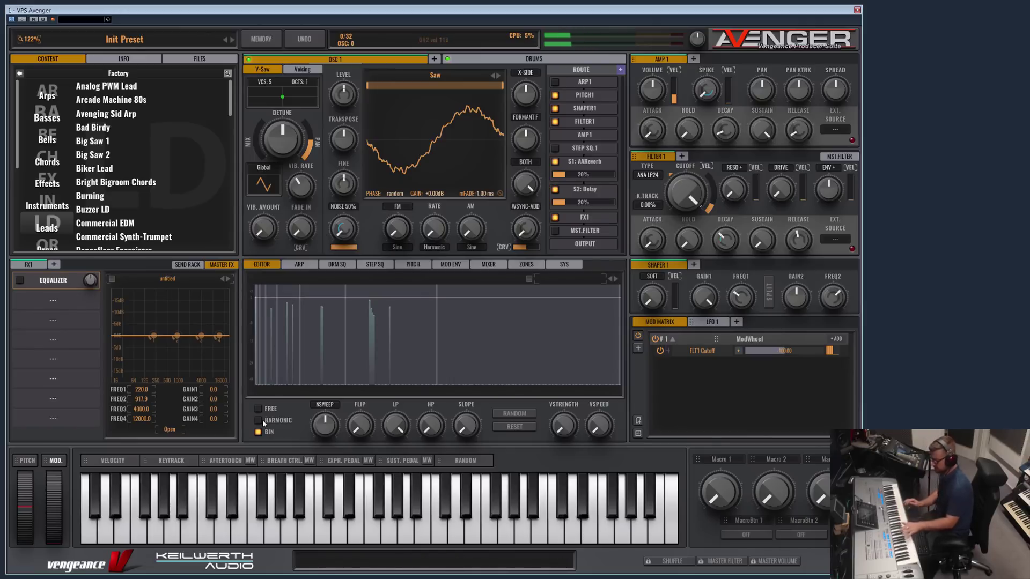
scroll(279, 317, up, 2)
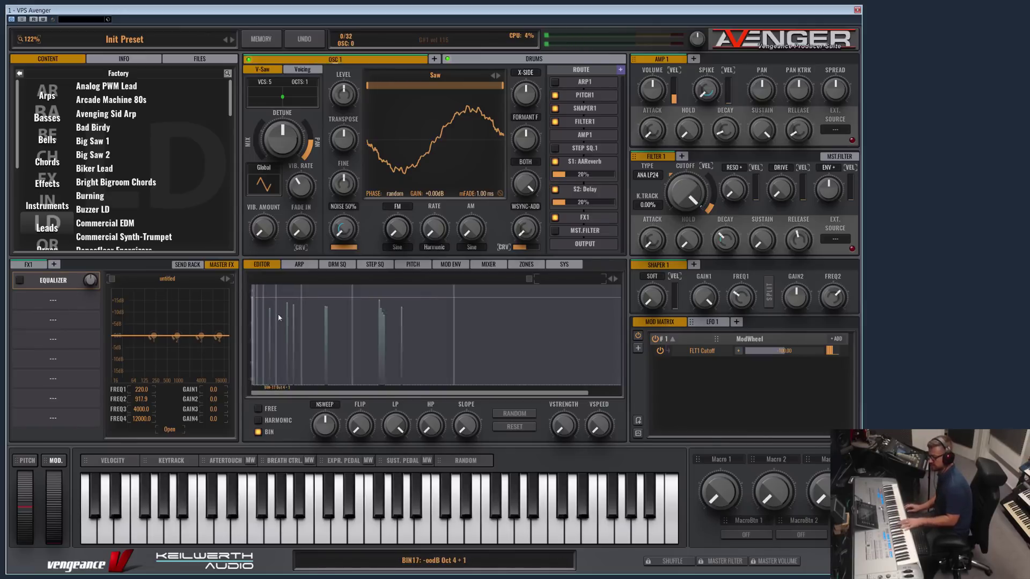
scroll(445, 325, up, 2)
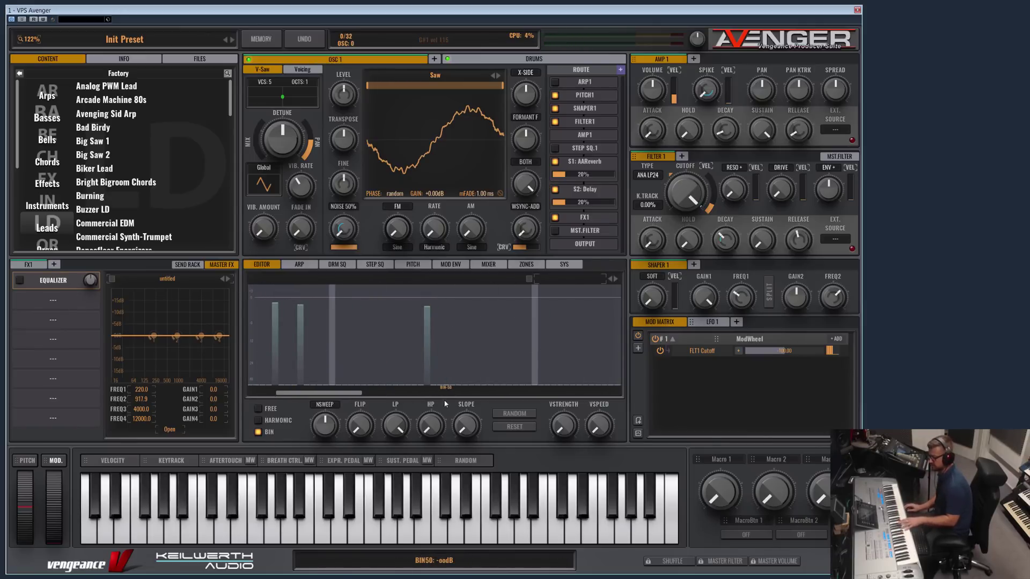
click(376, 317)
drag(478, 315, 488, 316)
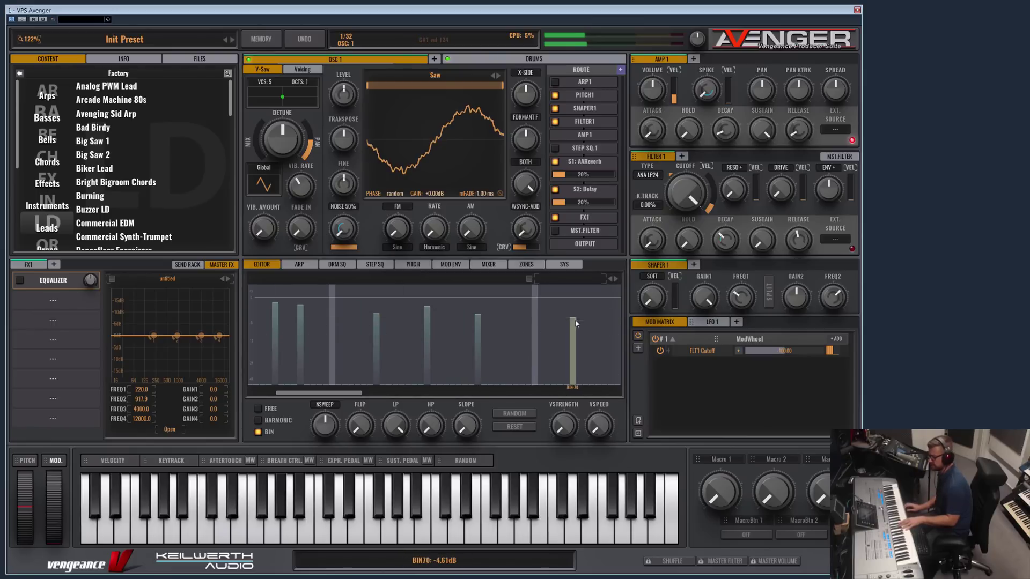
scroll(403, 320, down, 3)
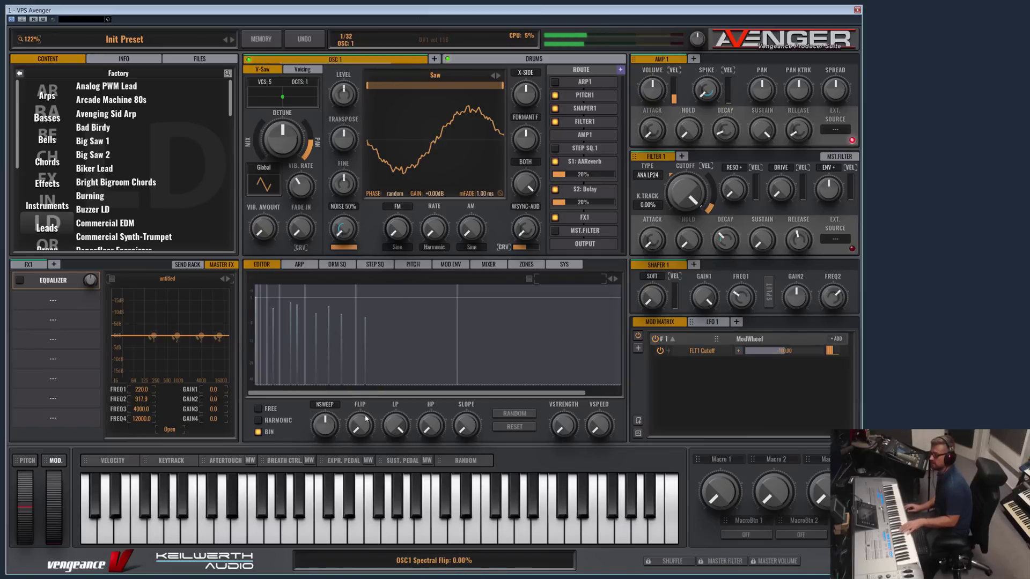
- Sweep NSWEEP to about 198% and back, try FM up and down, then reset to saw
drag(325, 425, 329, 324)
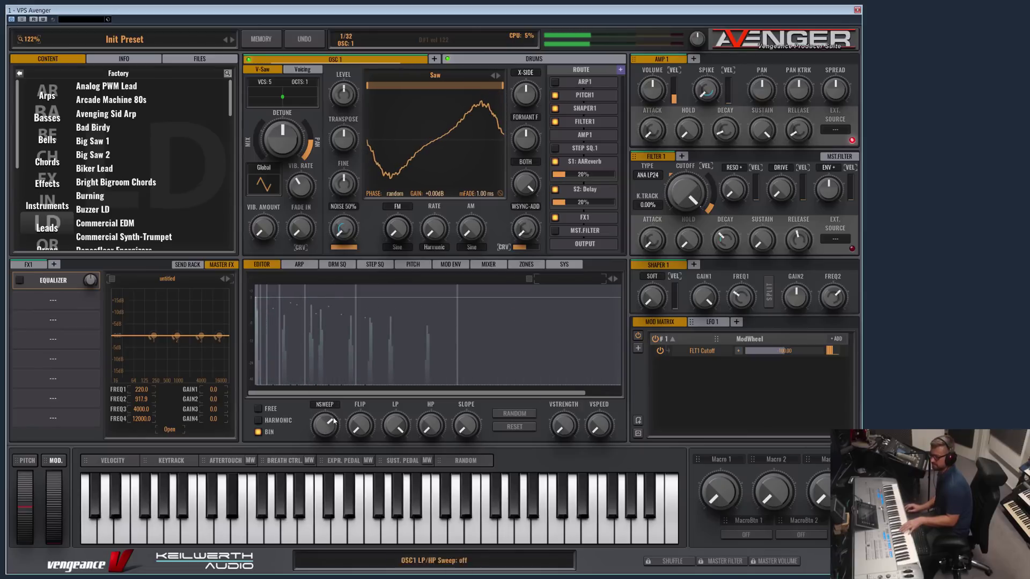
drag(334, 422, 328, 448)
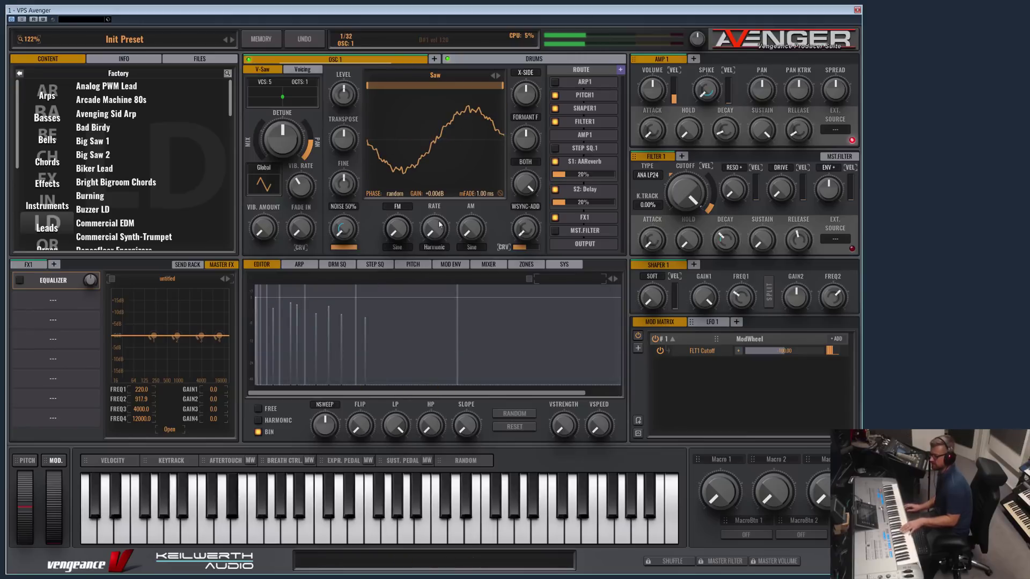
drag(398, 226, 440, 203)
drag(397, 228, 401, 181)
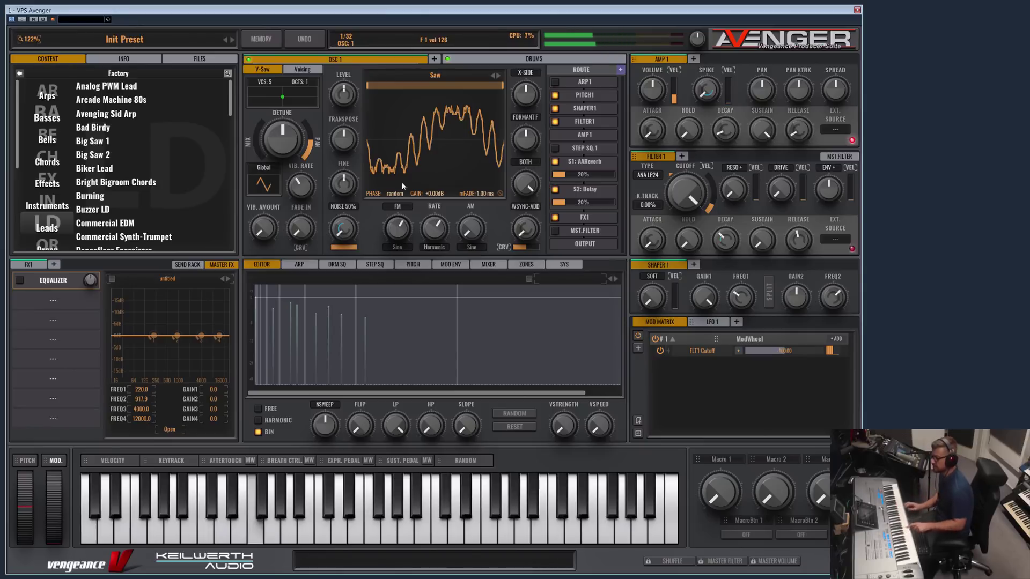
drag(401, 233, 387, 315)
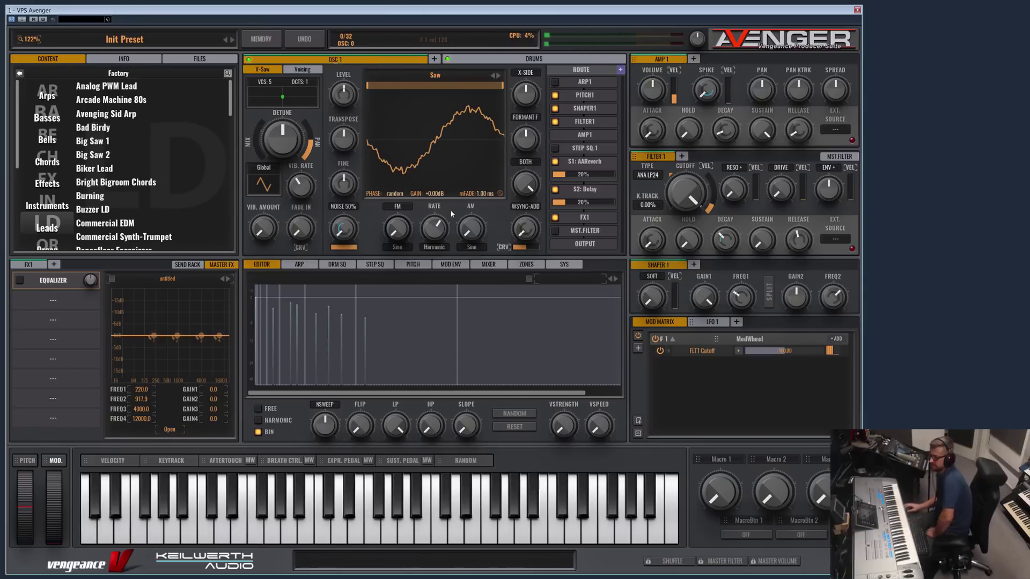
click(516, 427)
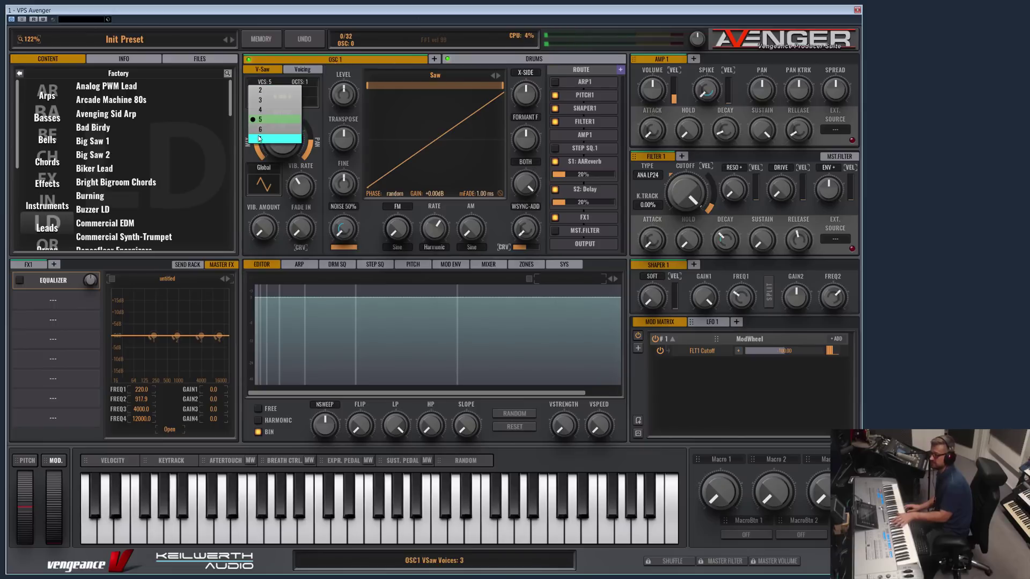
- Set unison to 7 voices, draw humps across the spectrum, and lower NSWEEP to about 19.68%
click(263, 139)
mouse_move(371, 375)
mouse_down()
mouse_move(314, 362)
mouse_move(294, 338)
mouse_move(314, 297)
mouse_move(357, 329)
mouse_move(428, 322)
mouse_move(634, 370)
mouse_up()
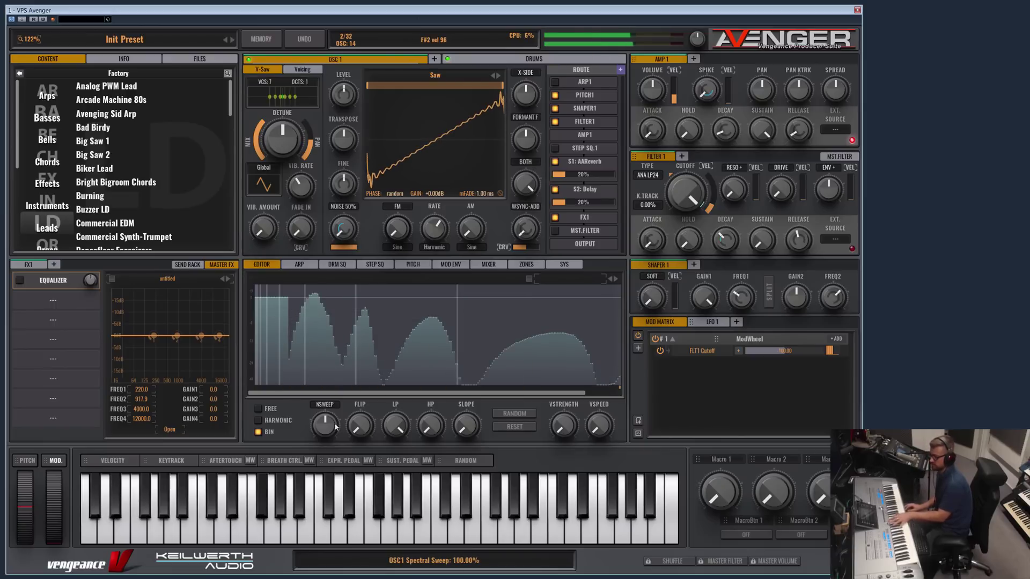
drag(324, 425, 323, 470)
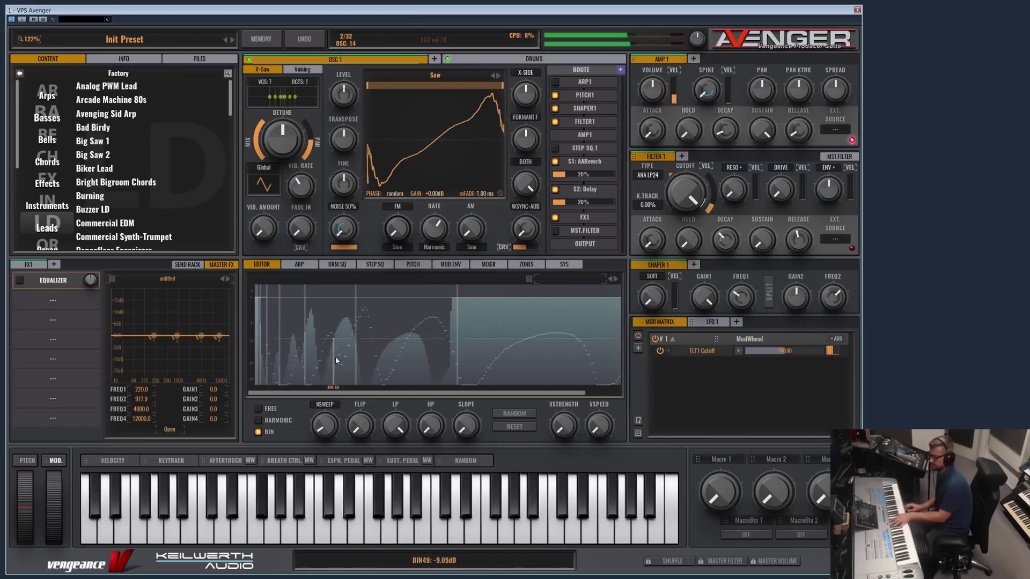
- Raise NSWEEP and route Mod Envelope 1 onto it from the MOD ENV tab
drag(324, 425, 329, 353)
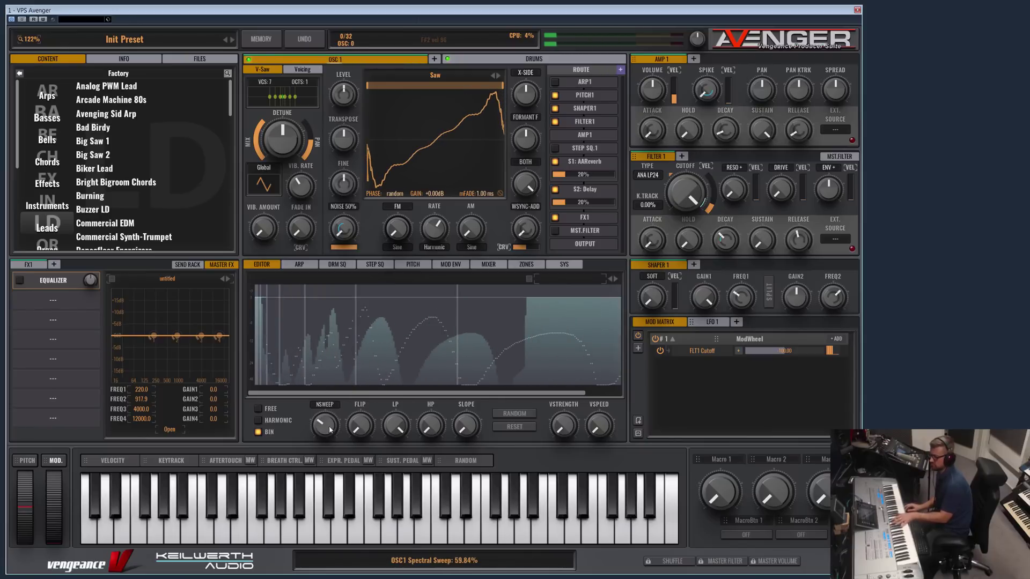
click(448, 264)
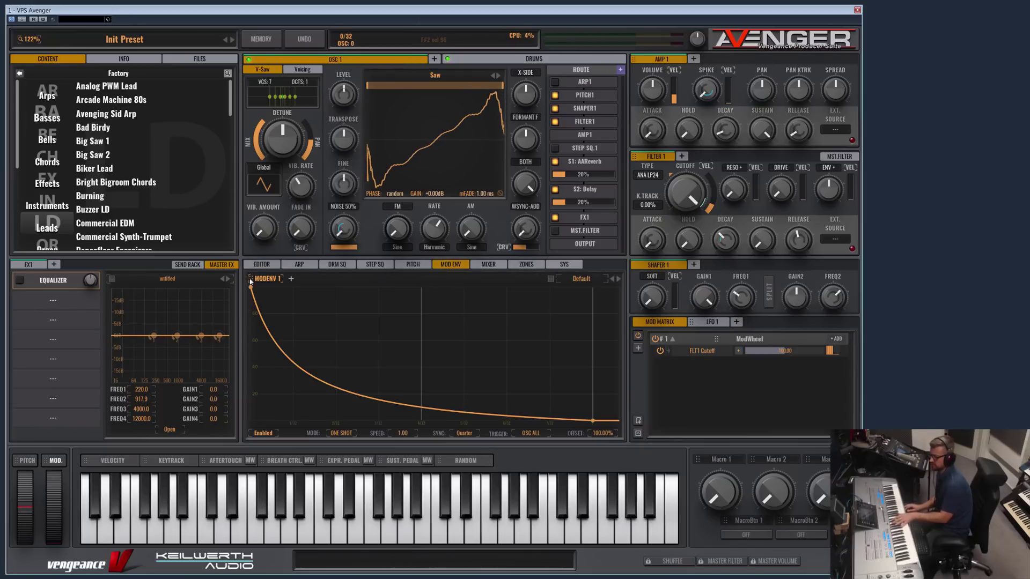
drag(258, 269, 313, 414)
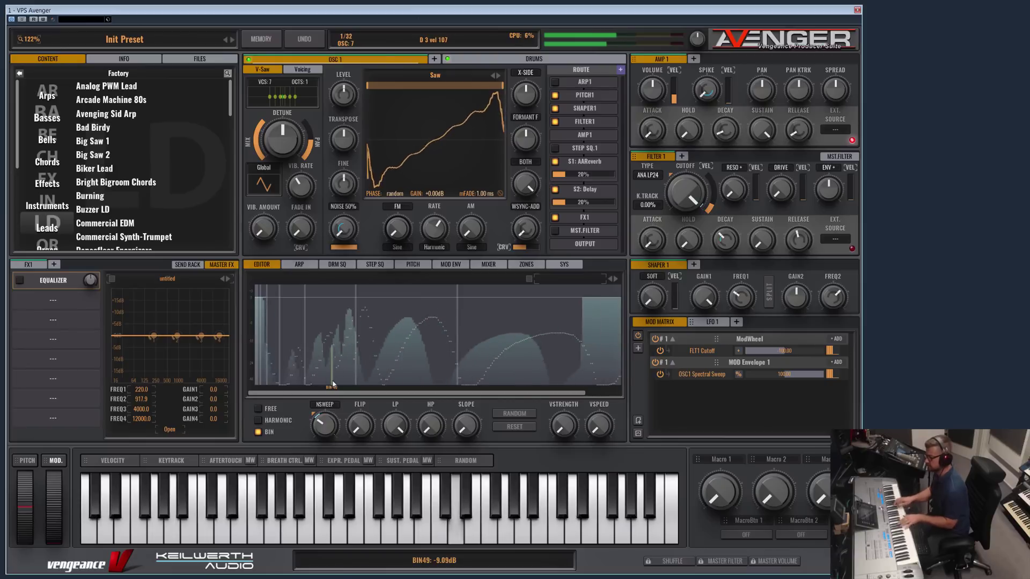
- Randomize oscillator 1's spectrum and turn VSTRENGTH up to about 64.75%
click(515, 414)
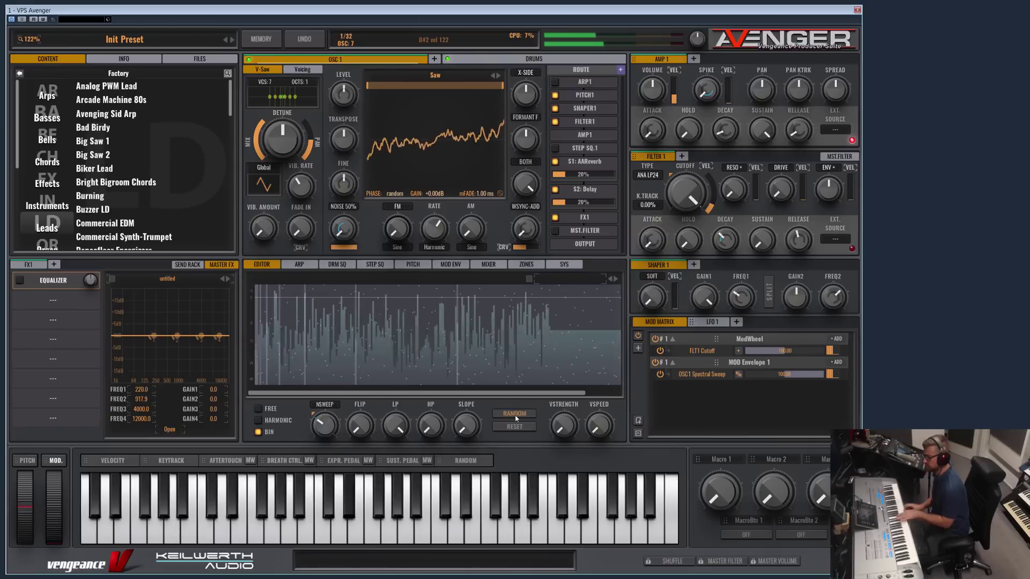
drag(560, 436, 599, 410)
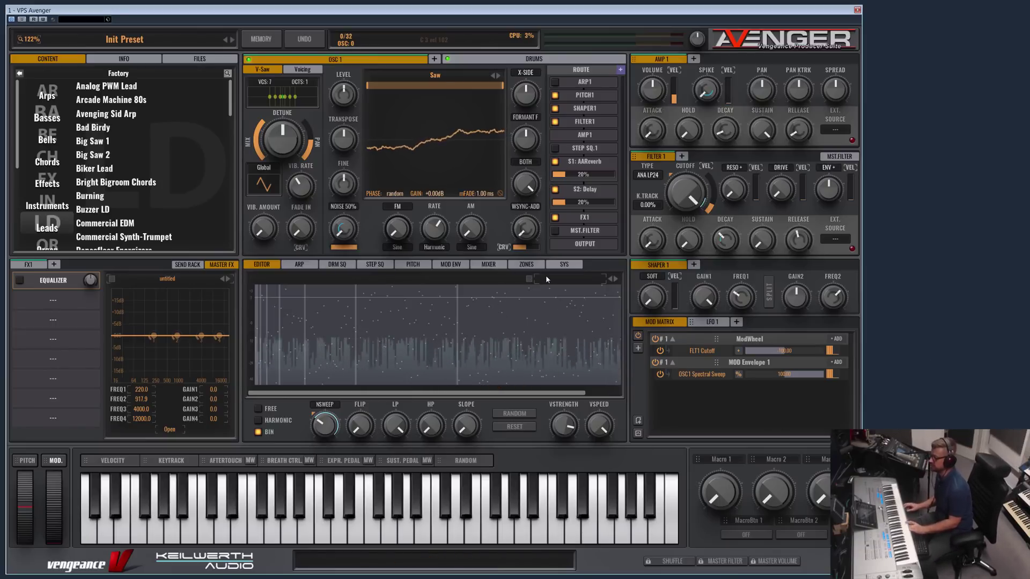
- Leave the waveform unchanged and step through spectral presets to FM Piano + Sweep
click(443, 78)
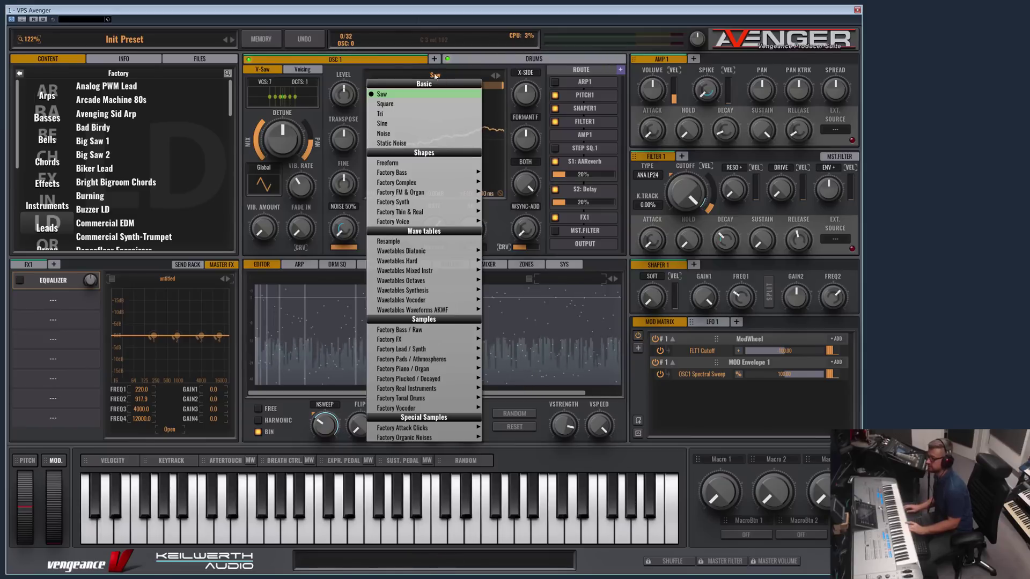
click(379, 276)
click(510, 421)
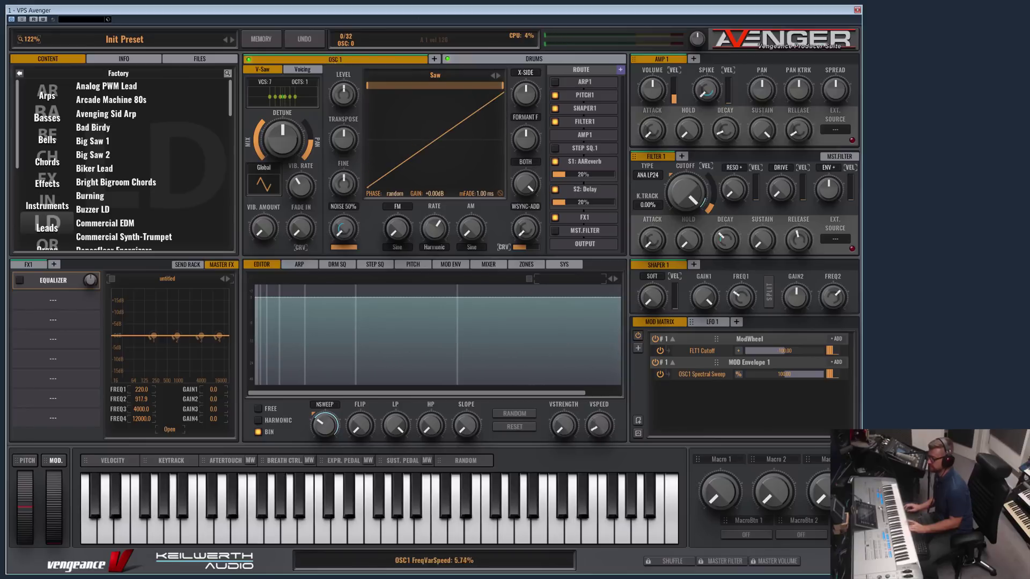
click(615, 278)
click(615, 279)
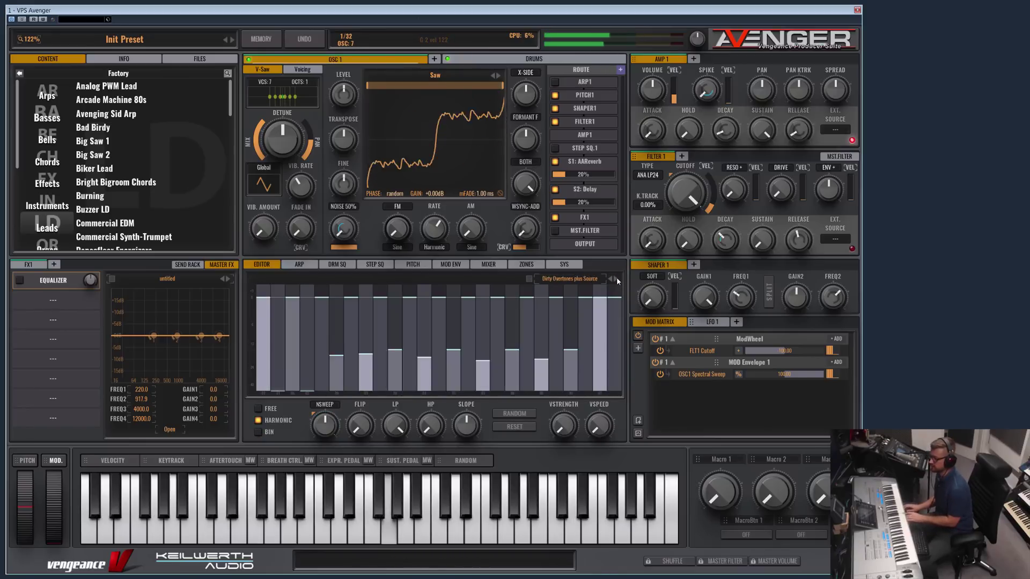
click(615, 278)
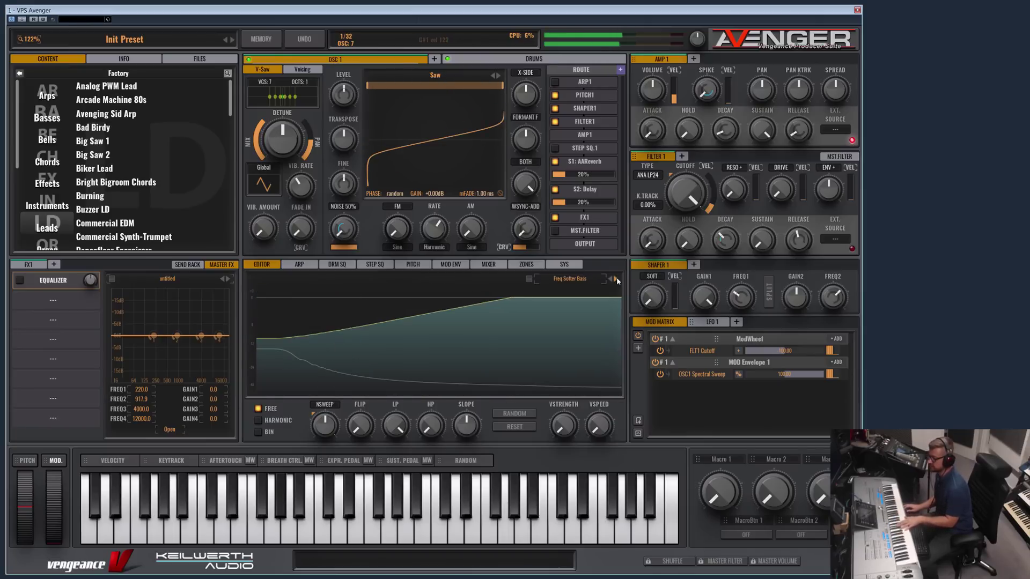
- Continue past Harmonics Ascending 1, LoFi Glassy Heigths and No Harmonic Source to Notch Formants FVAR
click(616, 277)
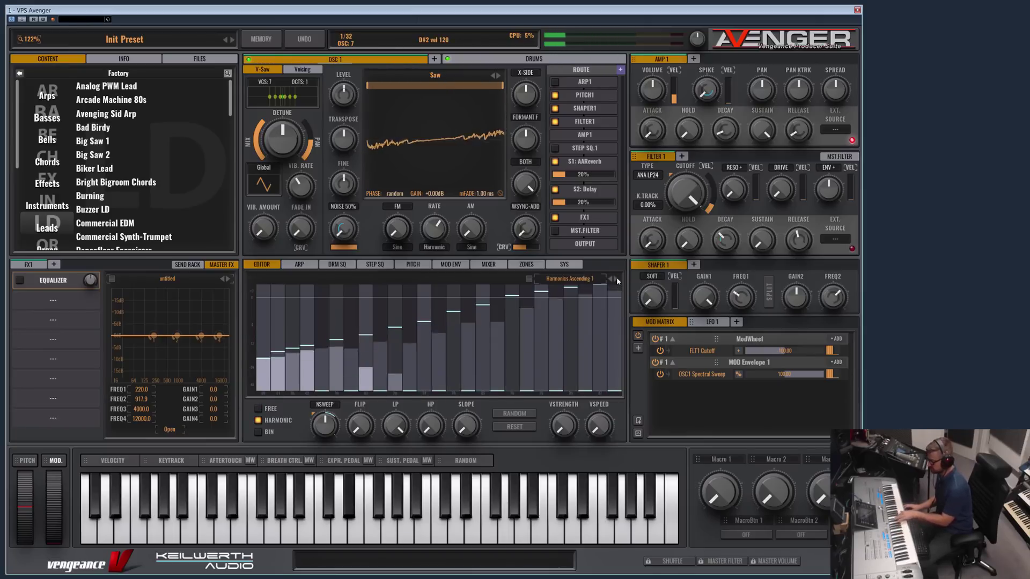
click(616, 278)
click(616, 278)
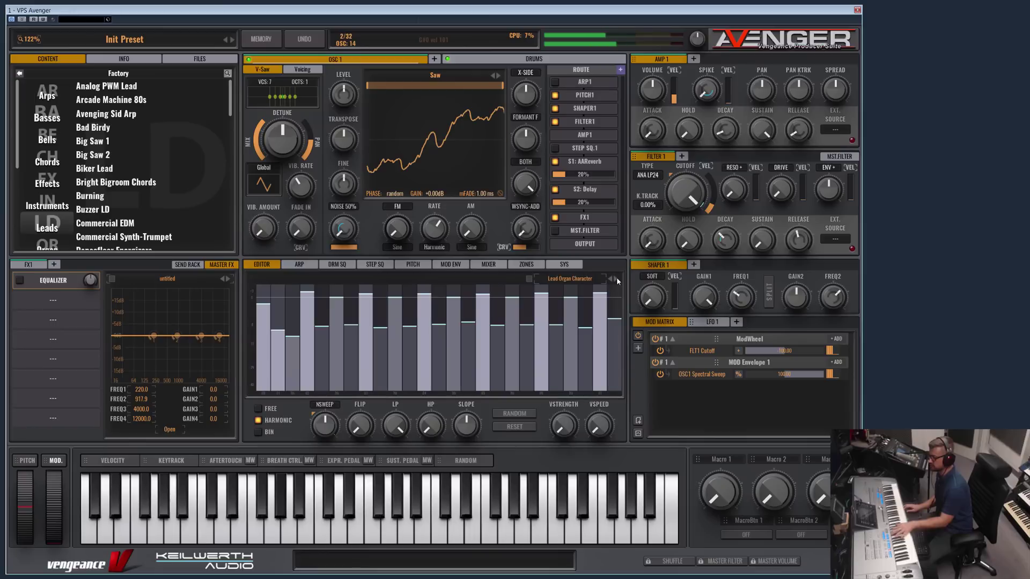
click(617, 277)
click(616, 277)
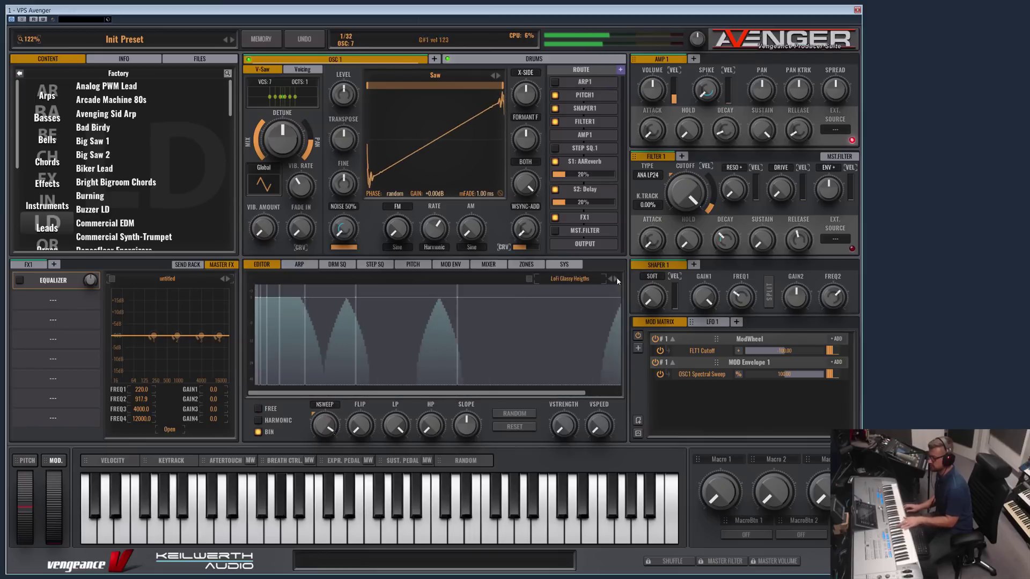
click(617, 276)
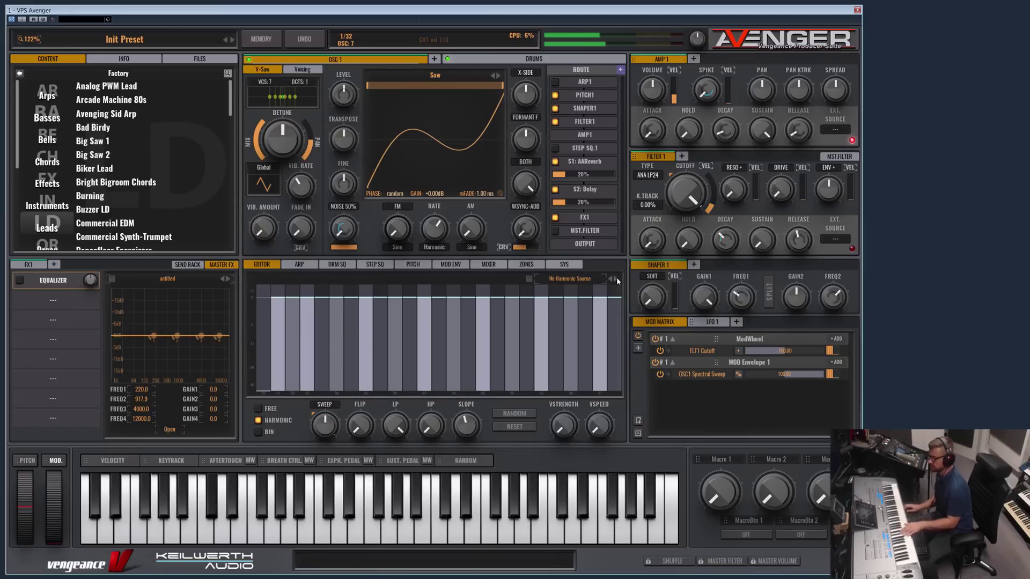
click(616, 277)
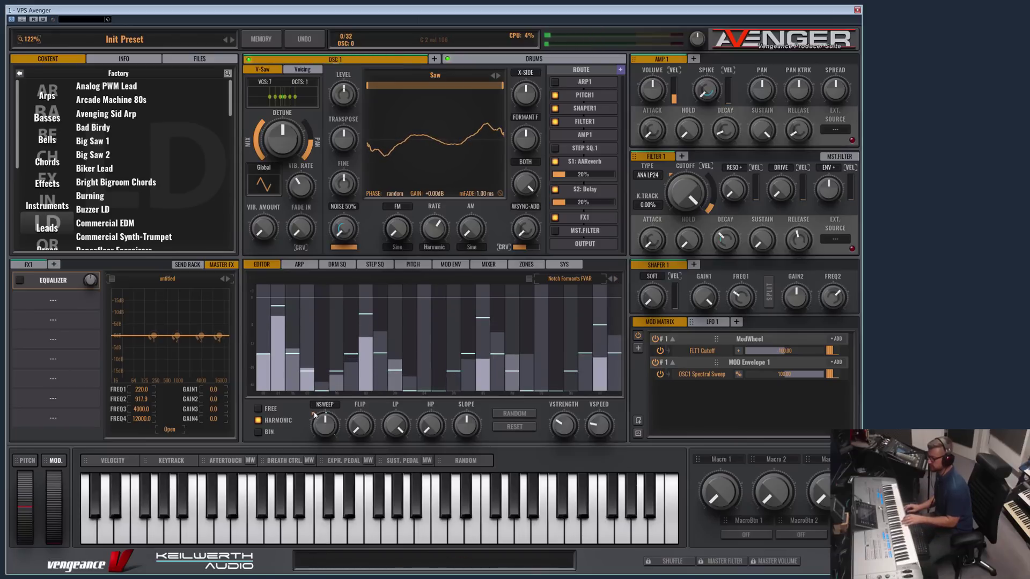
- Remove the Mod Envelope 1 sweep routing and step through presets to Randomized Notches FVAR
drag(373, 424, 374, 425)
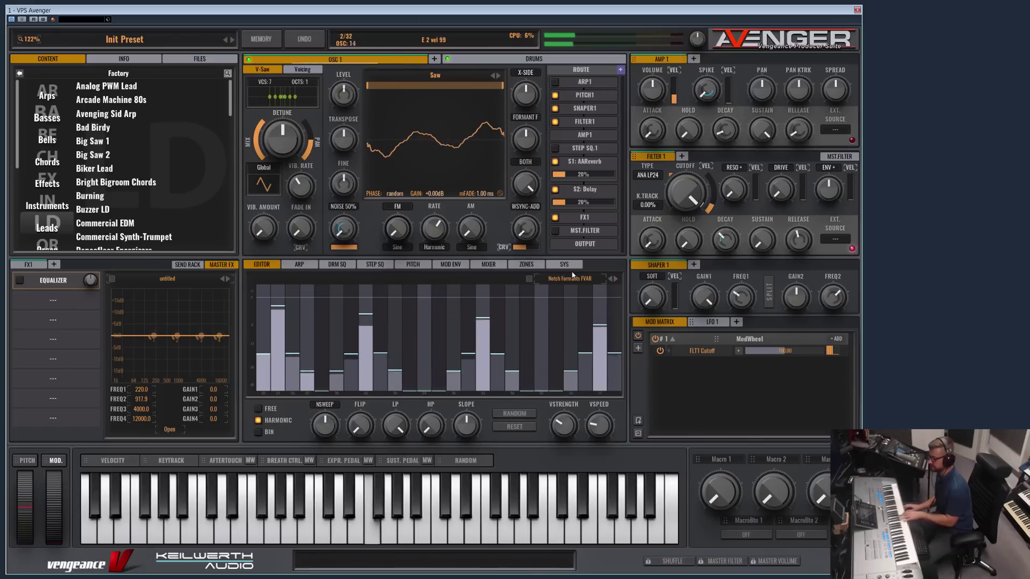
click(615, 278)
click(615, 278)
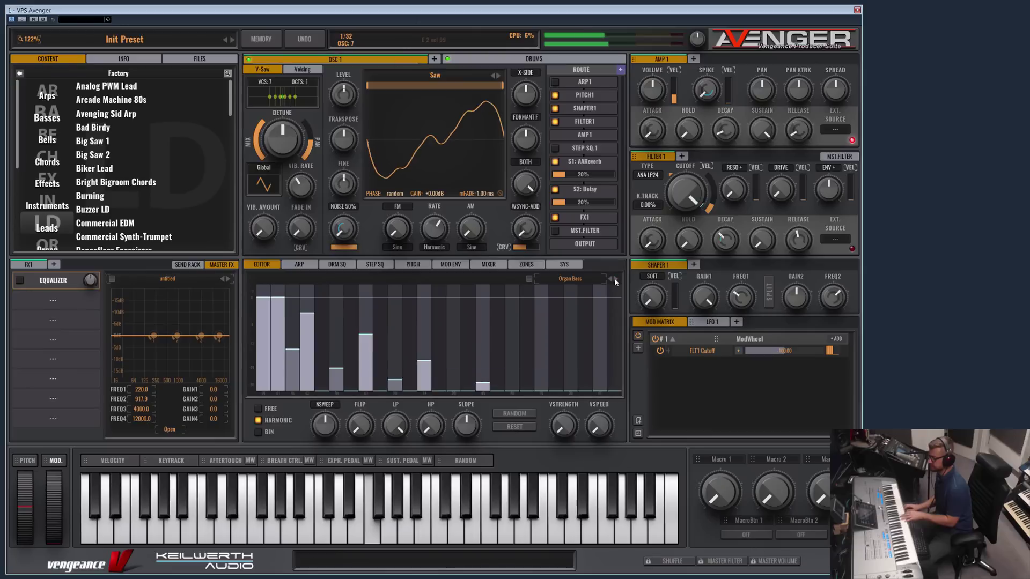
click(615, 279)
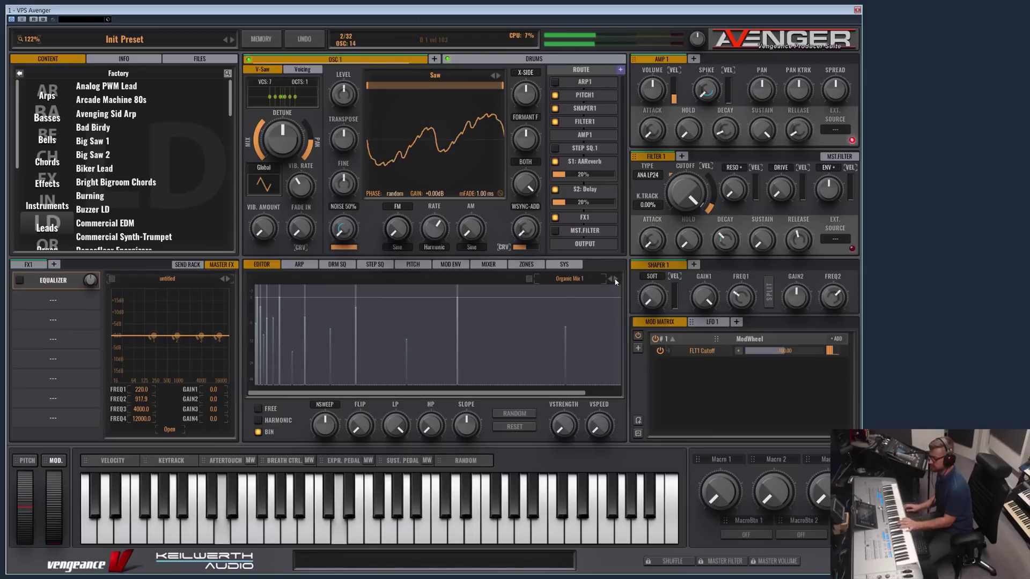
click(614, 279)
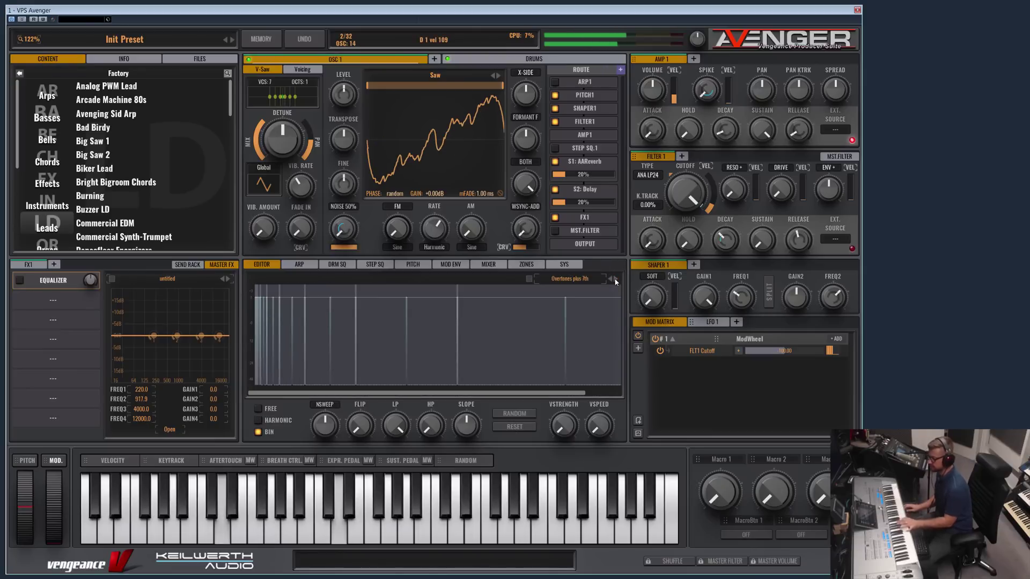
click(615, 279)
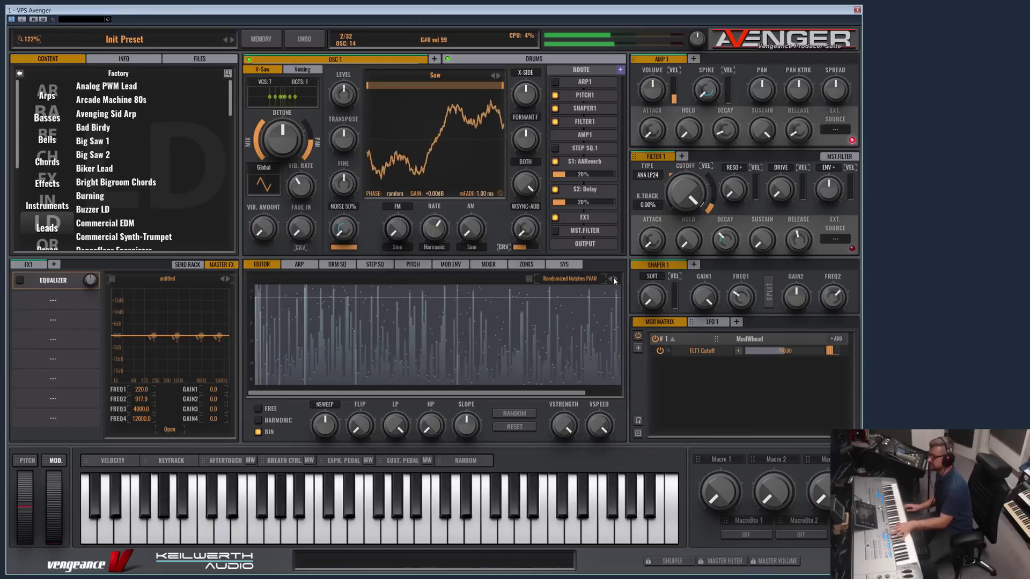
- Audition further presets including Steel Drum Tones, Telephone Band and The Plateau Base
click(615, 279)
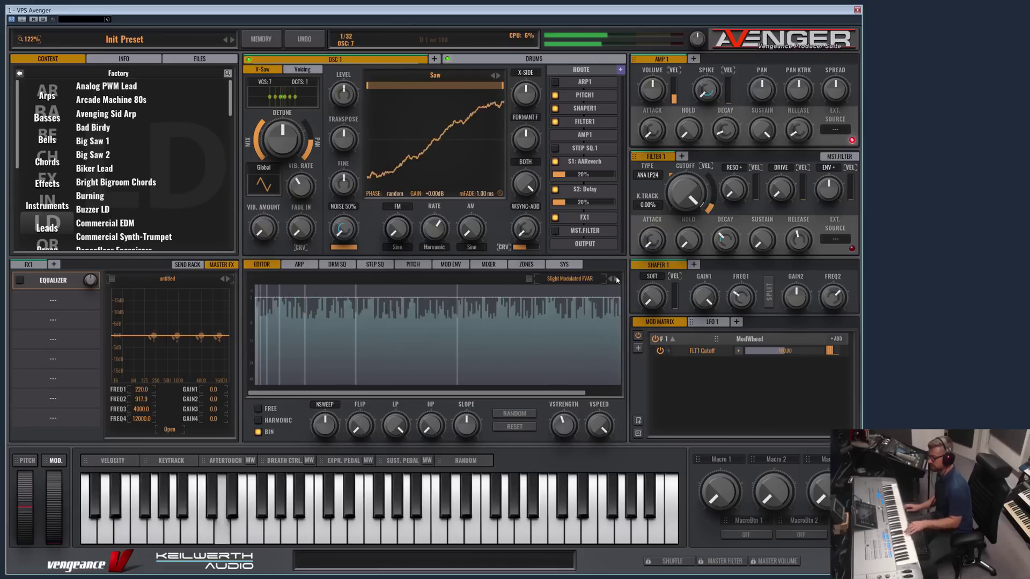
click(615, 279)
click(616, 279)
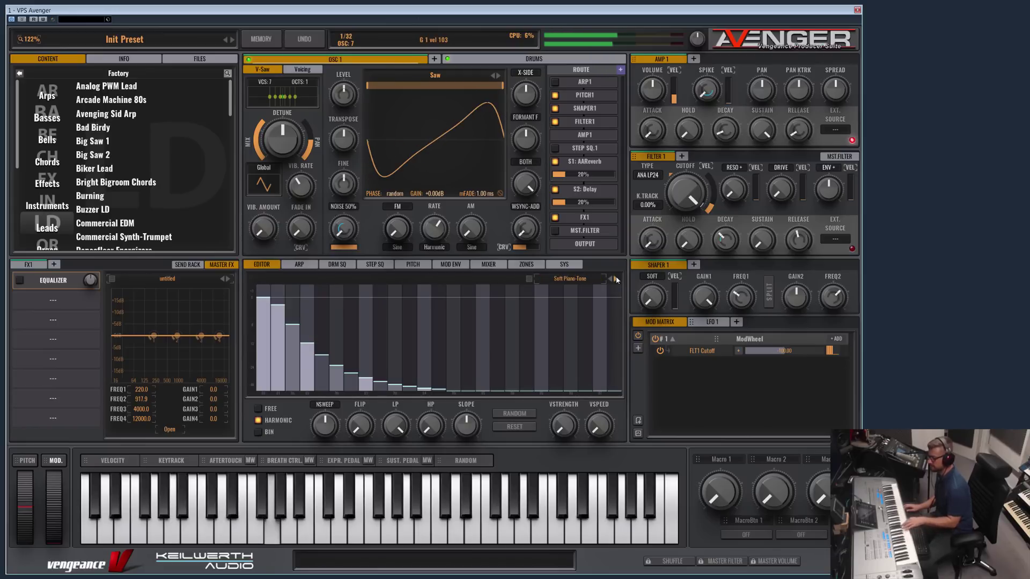
click(615, 279)
click(615, 279)
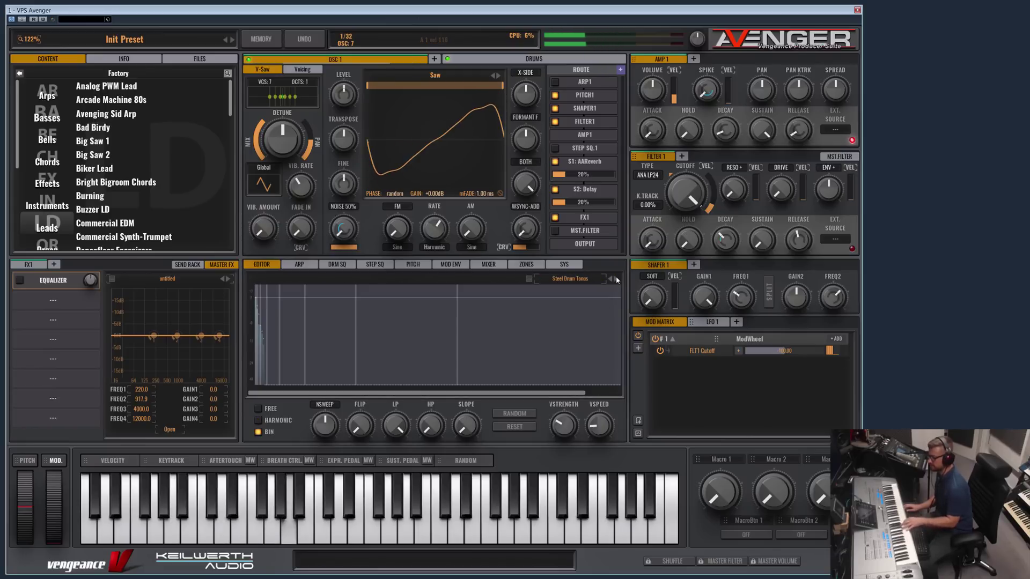
click(615, 278)
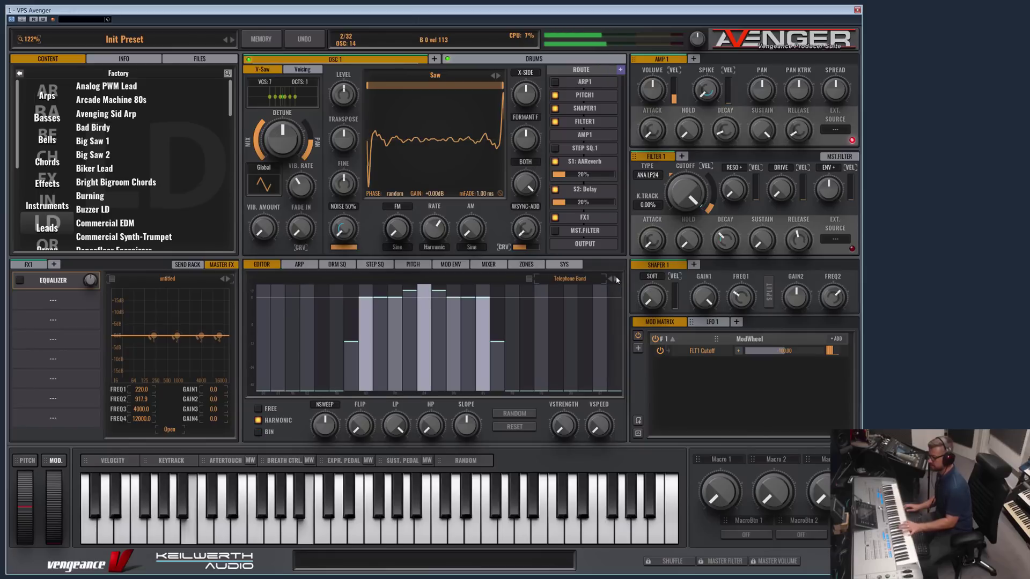
click(616, 279)
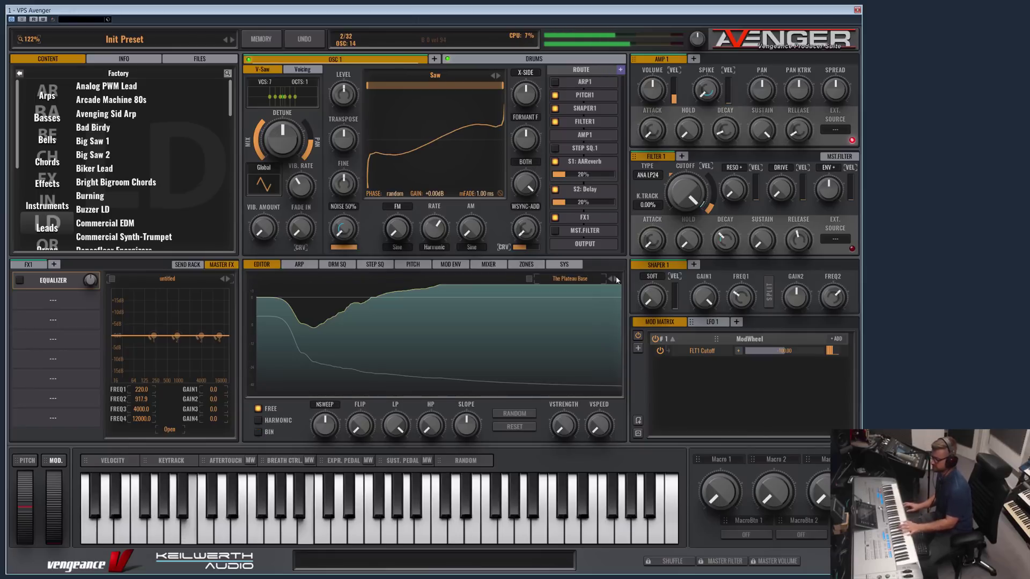
- Lower NSWEEP, browse Toywave FVAR, Violin Spec and FM Piano + Sweep, ending on Dirty Overtones plus Source
drag(334, 426, 337, 404)
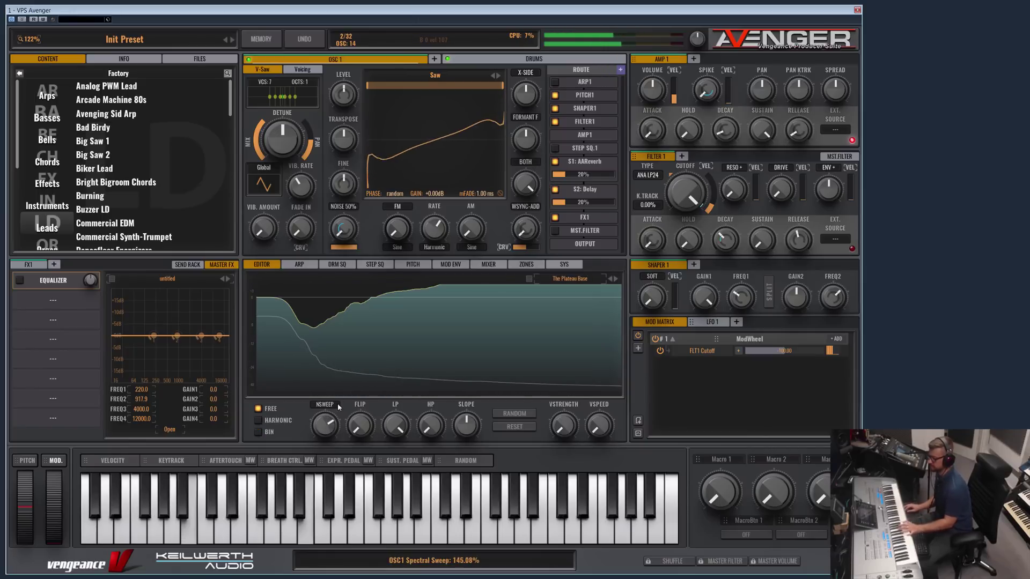
click(615, 279)
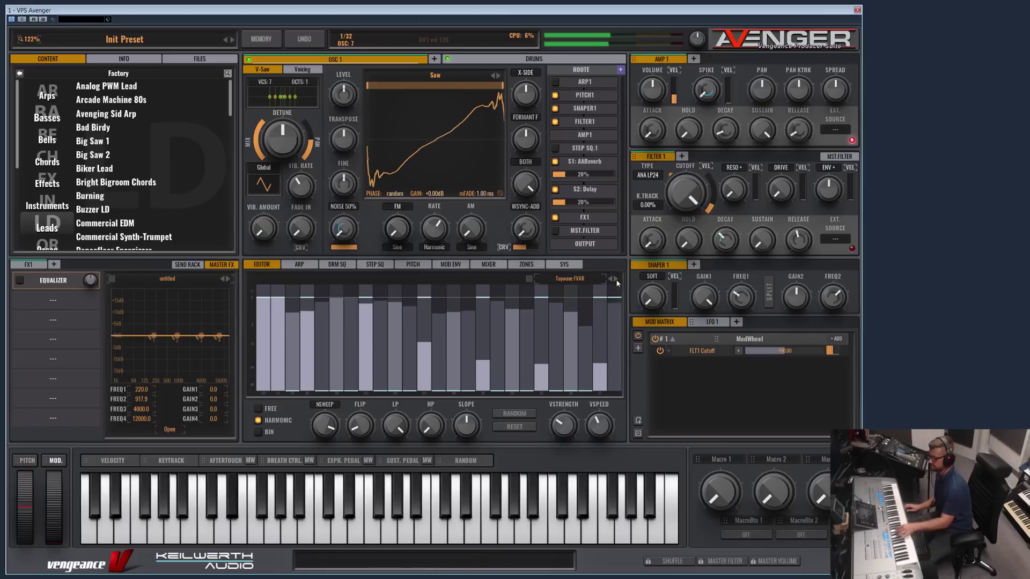
click(615, 279)
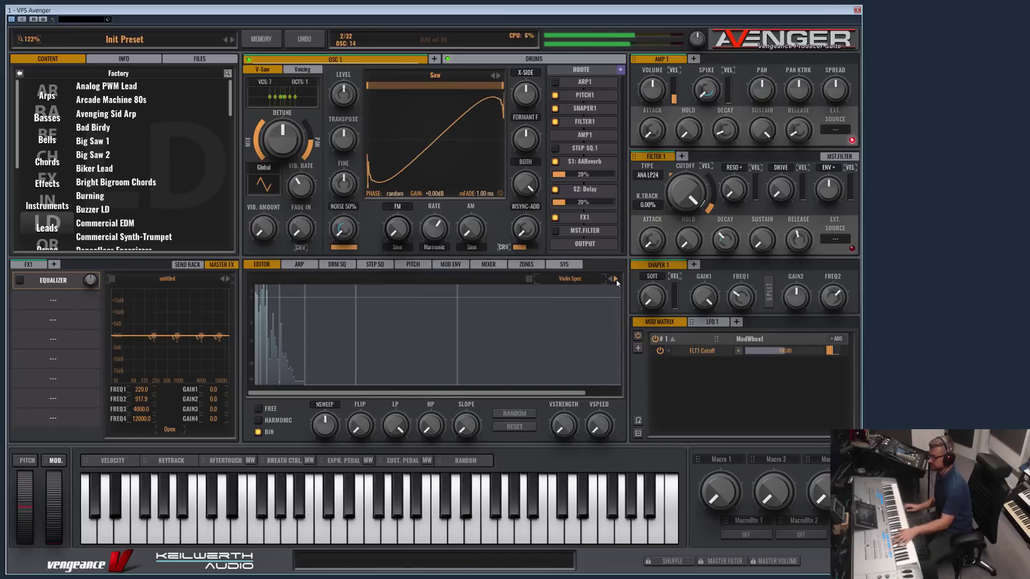
click(616, 279)
click(616, 279)
click(616, 279)
click(616, 279)
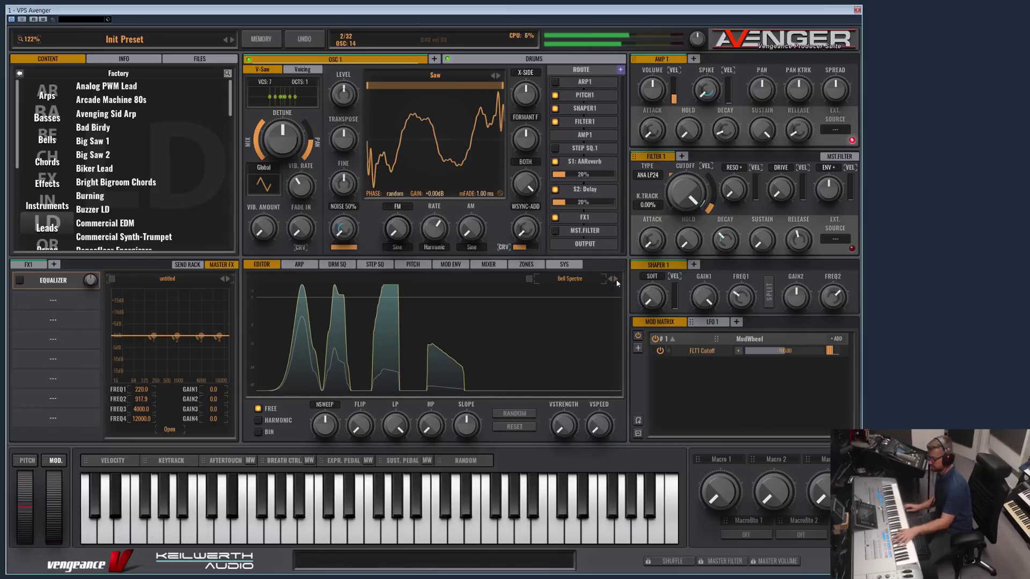
click(615, 279)
click(615, 279)
click(616, 279)
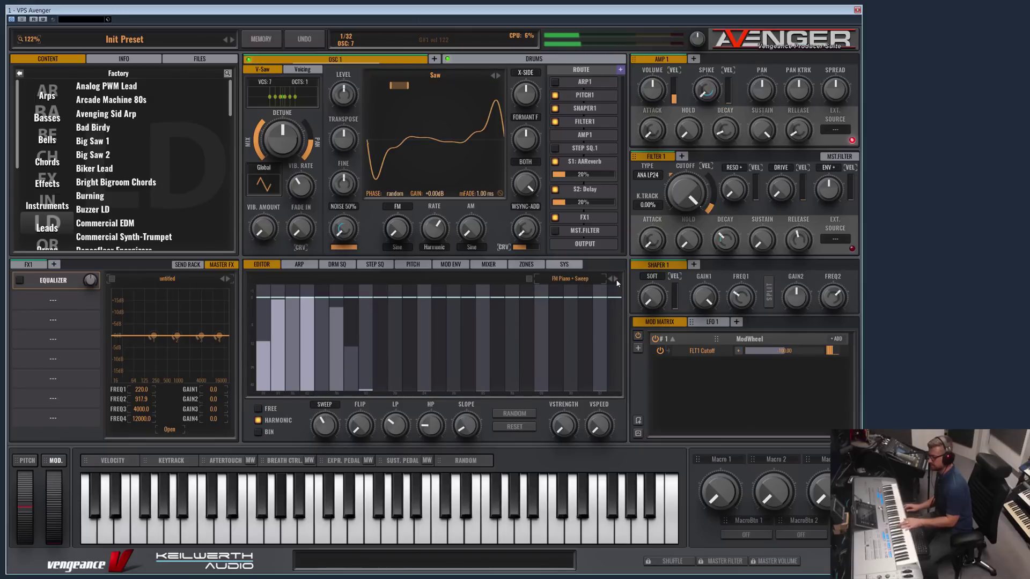
click(611, 279)
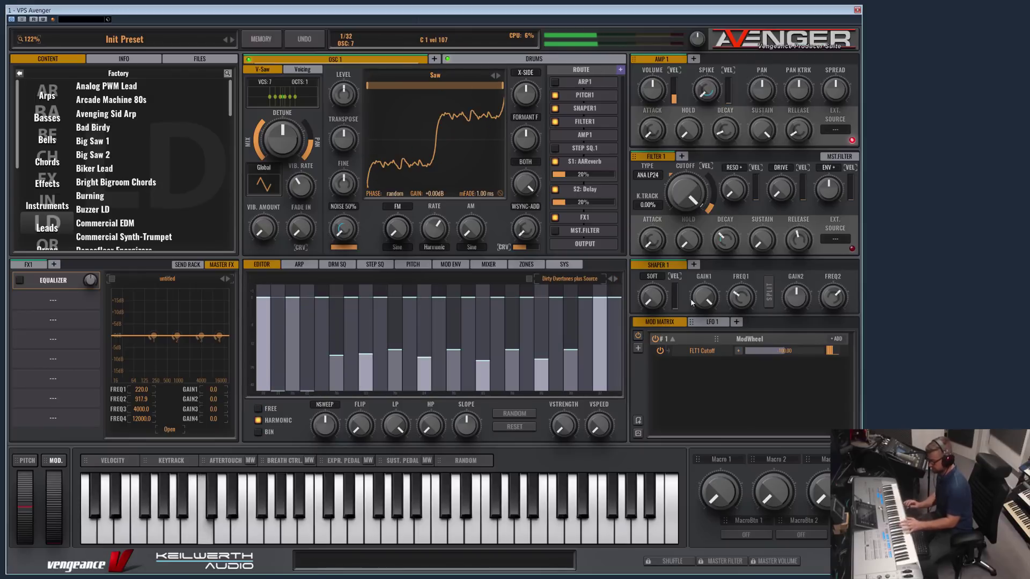